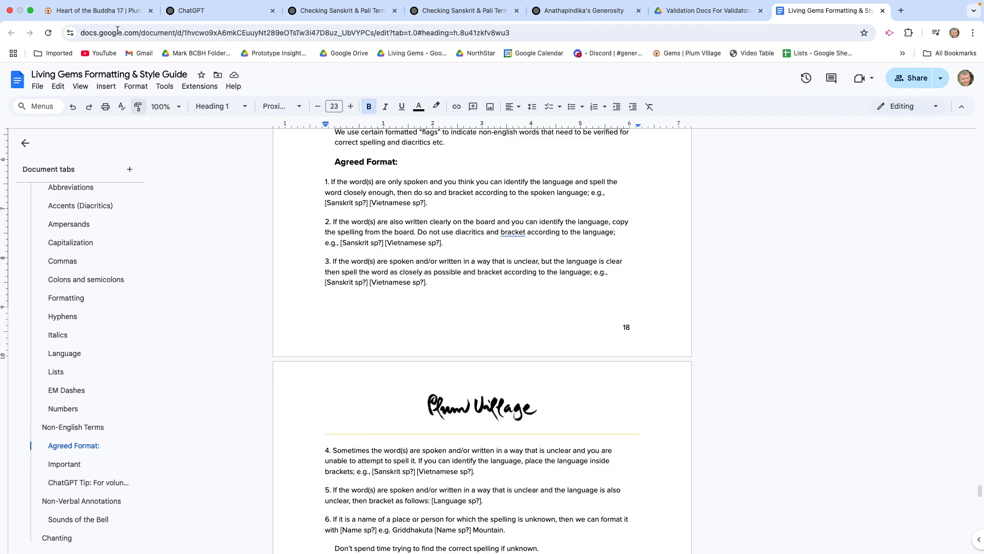
Step: Switch to the Heart of the Buddha 17 page on Plum Village and open its transcript for a suggested edit
{"action": "left_click", "coordinate": [114, 11]}
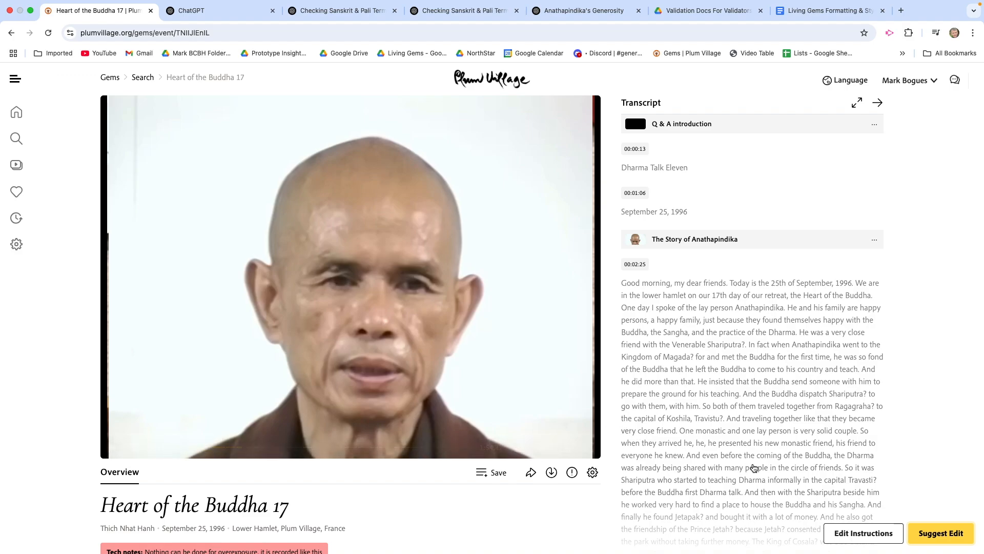
{"action": "left_click", "coordinate": [935, 536]}
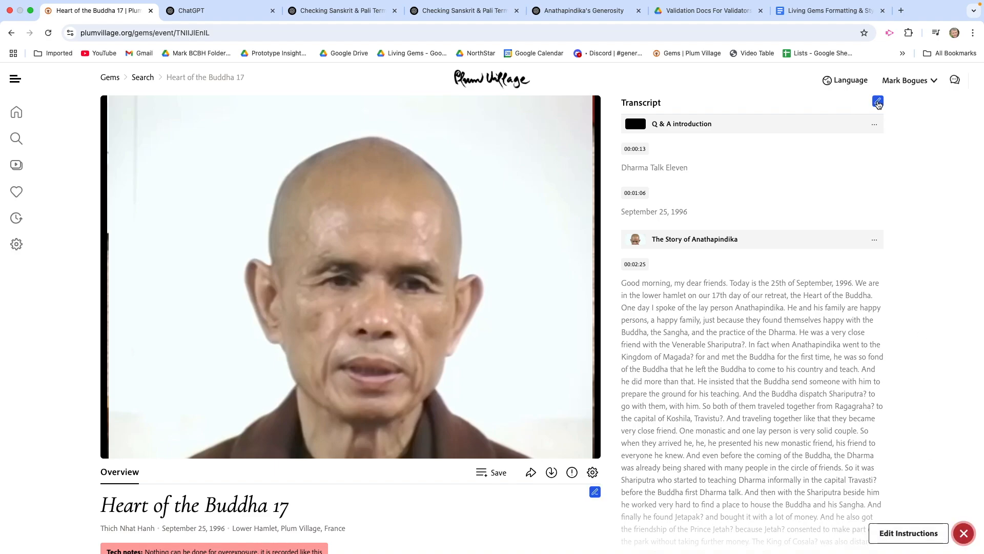
{"action": "left_click", "coordinate": [877, 102]}
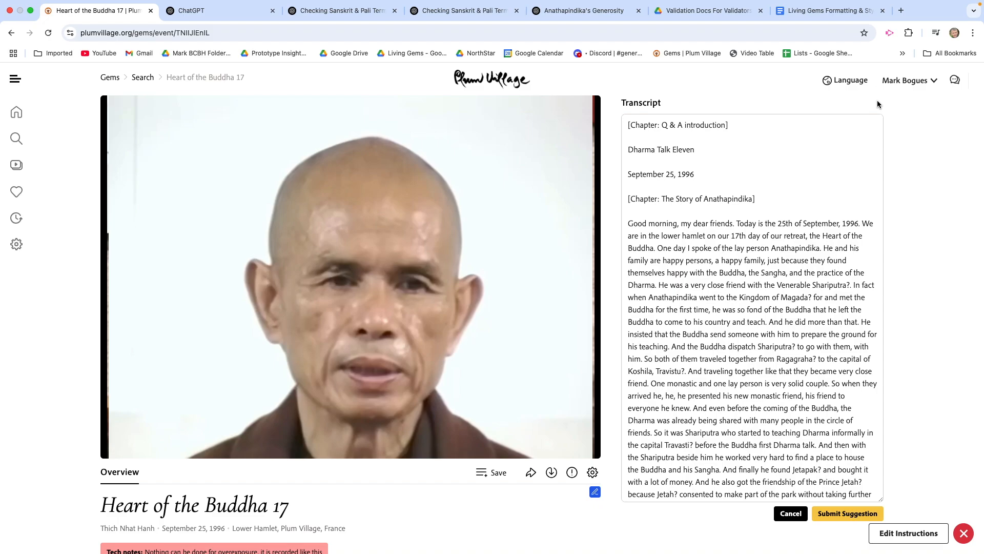
{"action": "scroll", "coordinate": [791, 178], "scroll_direction": "down", "scroll_amount": 2}
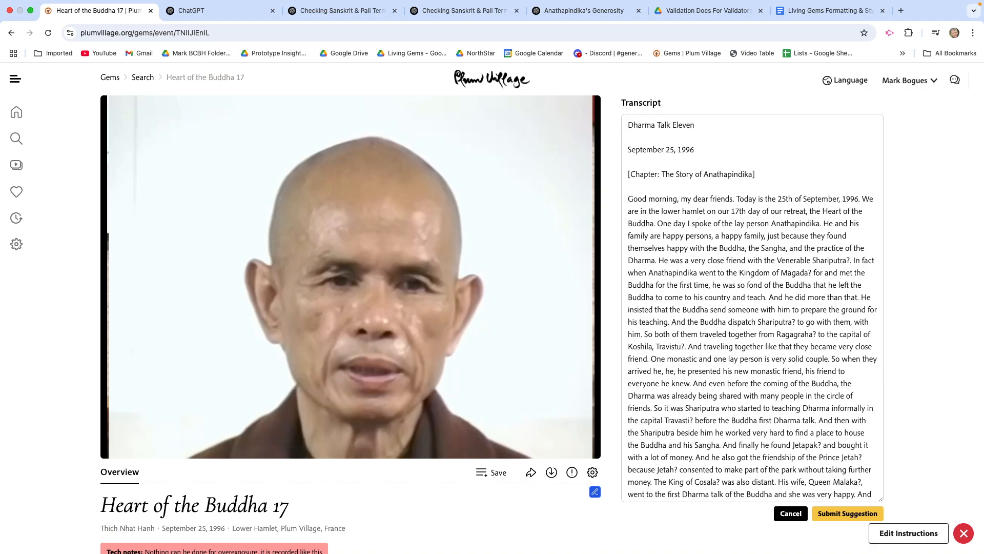
{"action": "left_click", "coordinate": [755, 193]}
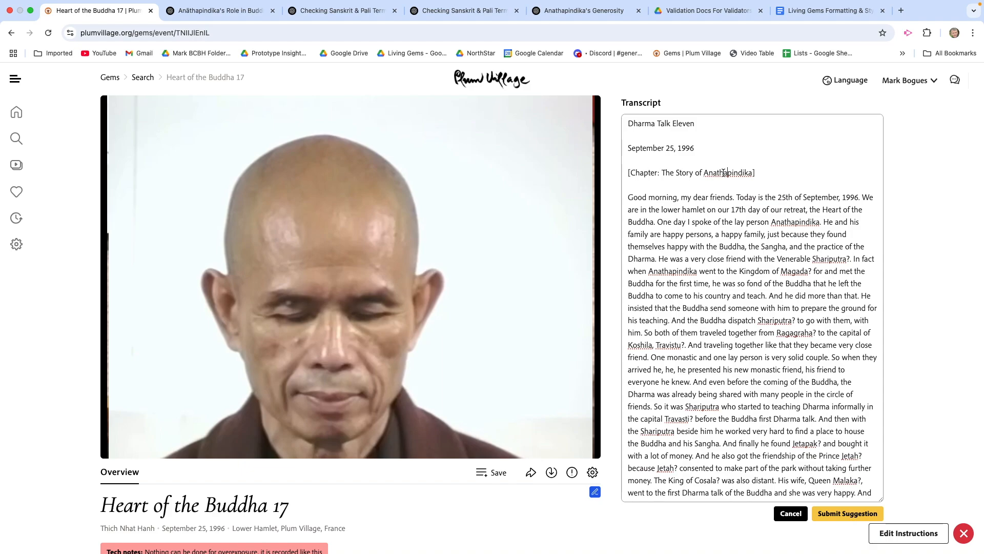
Step: Copy the name Anathapindika from the transcript's "The Story of Anathapindika" chapter heading
{"action": "double_click", "coordinate": [723, 173]}
{"action": "left_click", "coordinate": [714, 187]}
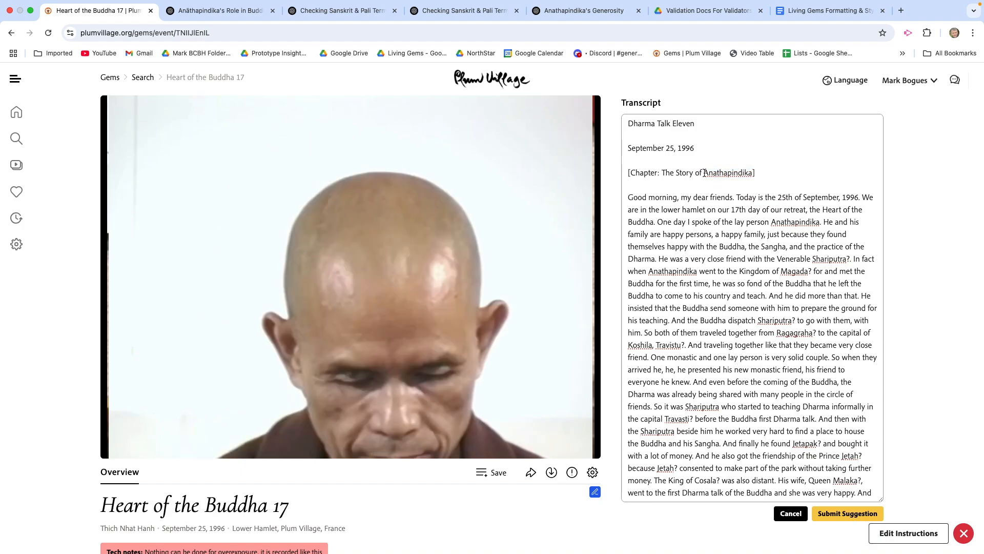
{"action": "left_click_drag", "start_coordinate": [705, 173], "coordinate": [754, 174]}
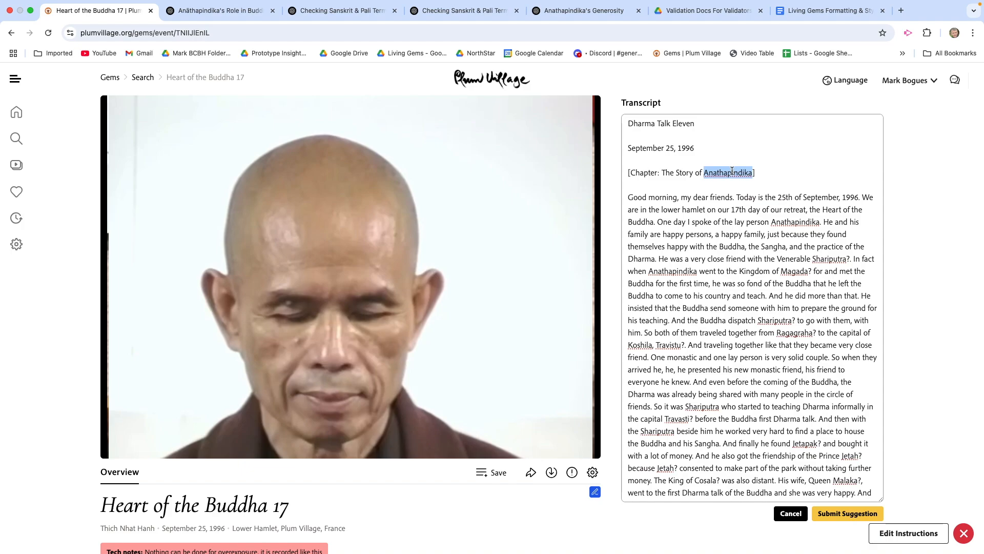
{"action": "right_click", "coordinate": [732, 172]}
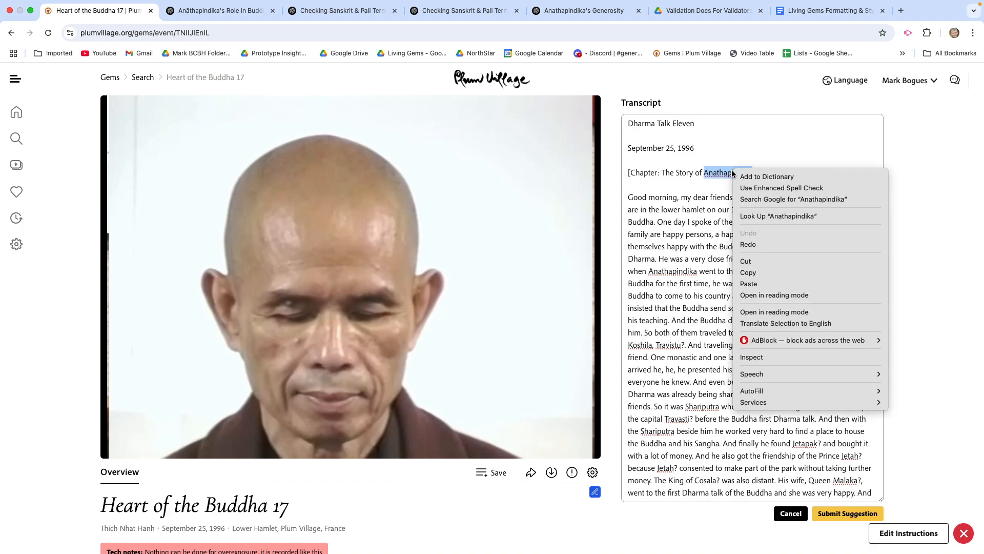
{"action": "left_click", "coordinate": [746, 273]}
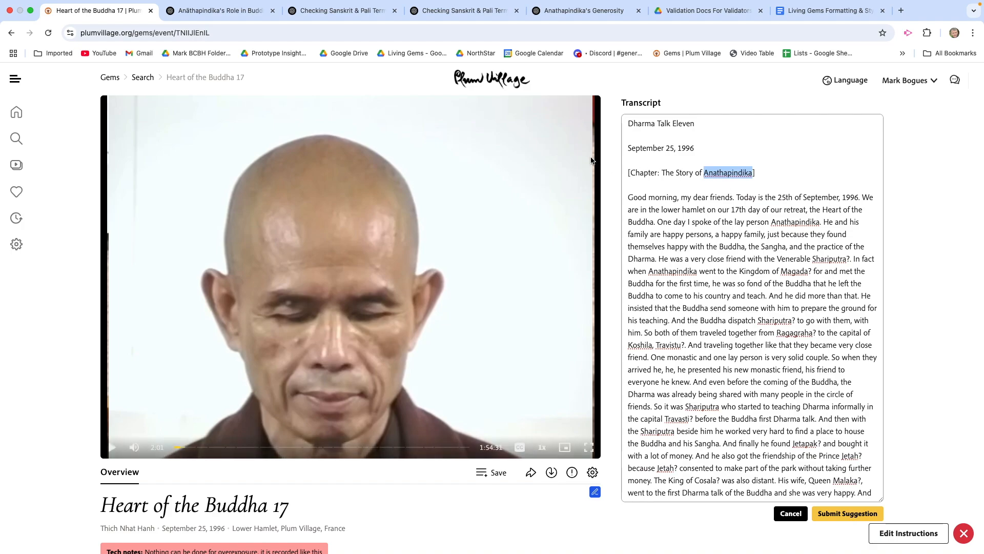
Step: In ChatGPT's Anāthapindika chat, replace the unsent prompt with the copied name Anathapindika and submit it
{"action": "left_click", "coordinate": [249, 14]}
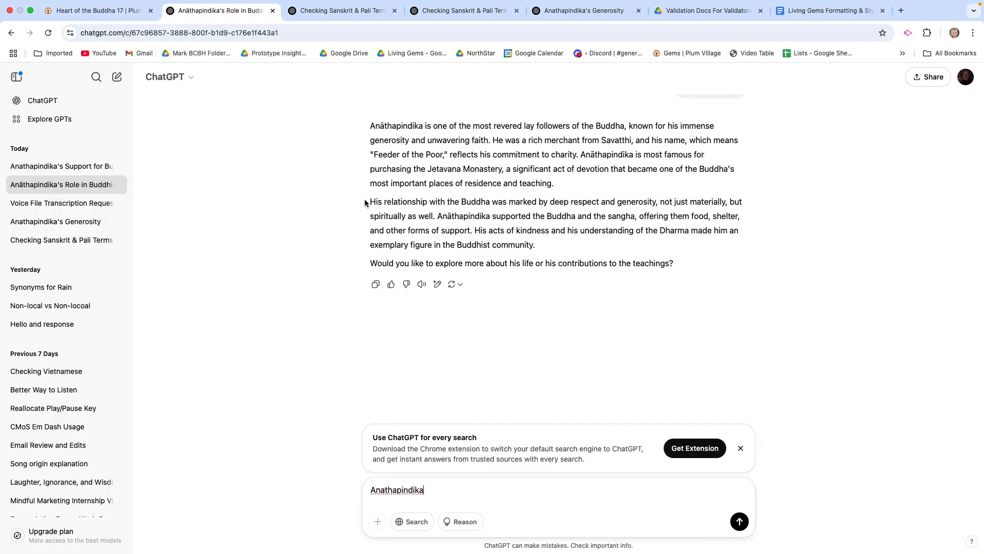
{"action": "scroll", "coordinate": [367, 240], "scroll_direction": "up", "scroll_amount": 1}
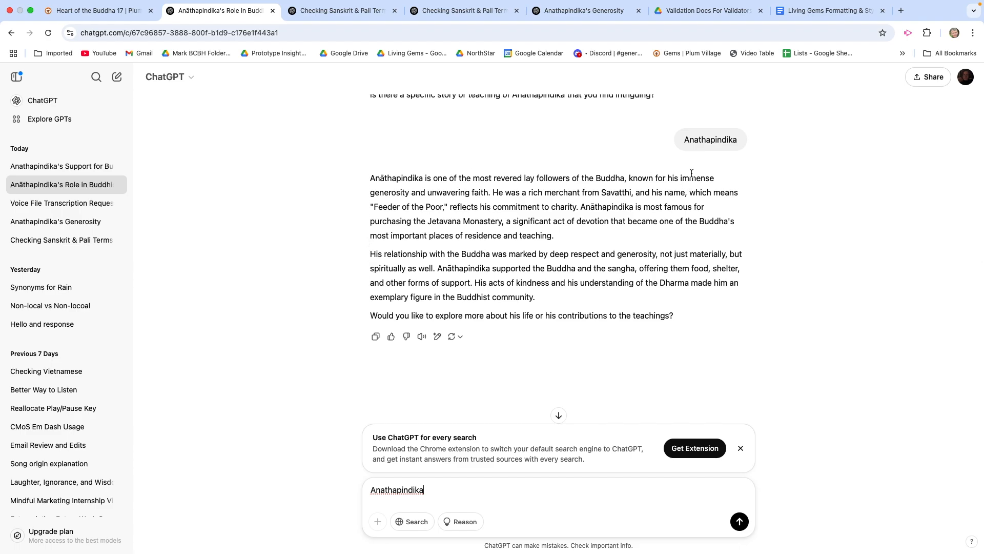
{"action": "scroll", "coordinate": [571, 215], "scroll_direction": "down", "scroll_amount": 1}
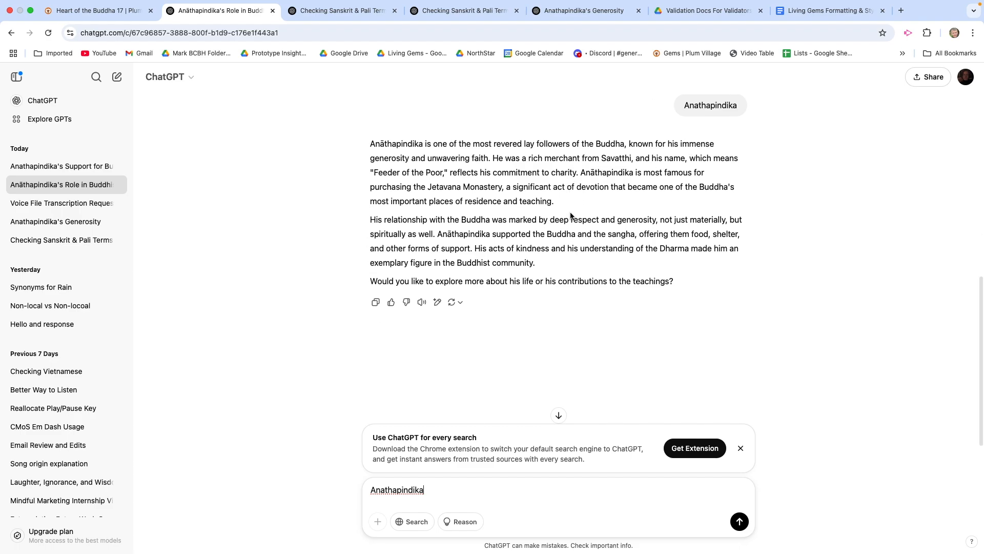
{"action": "double_click", "coordinate": [395, 492]}
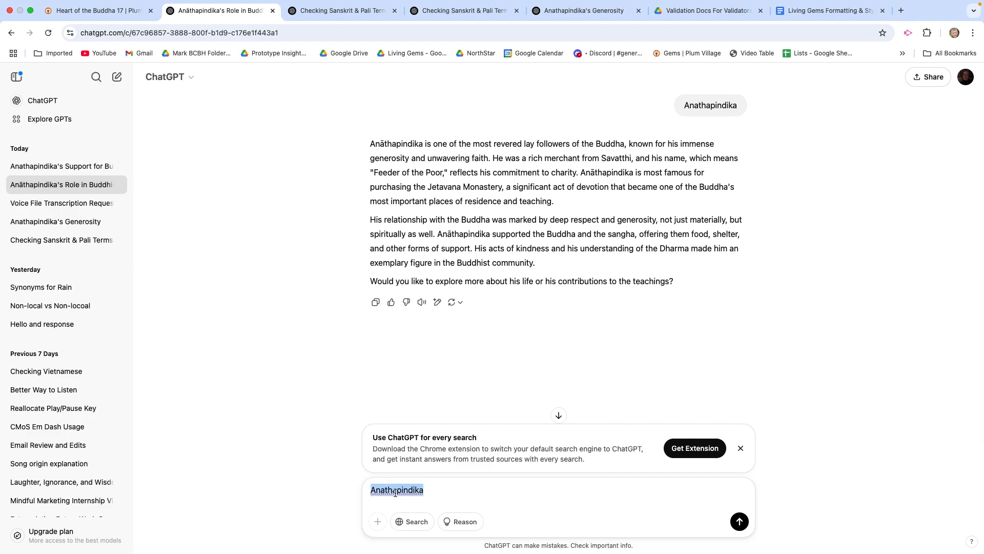
{"action": "key", "text": "BackSpace"}
{"action": "right_click", "coordinate": [376, 488]}
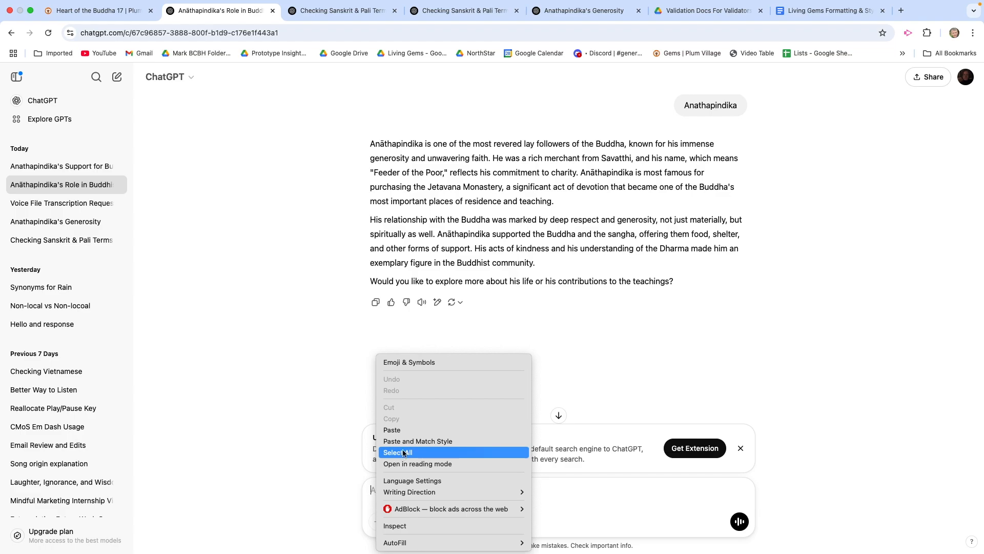
{"action": "left_click", "coordinate": [426, 434]}
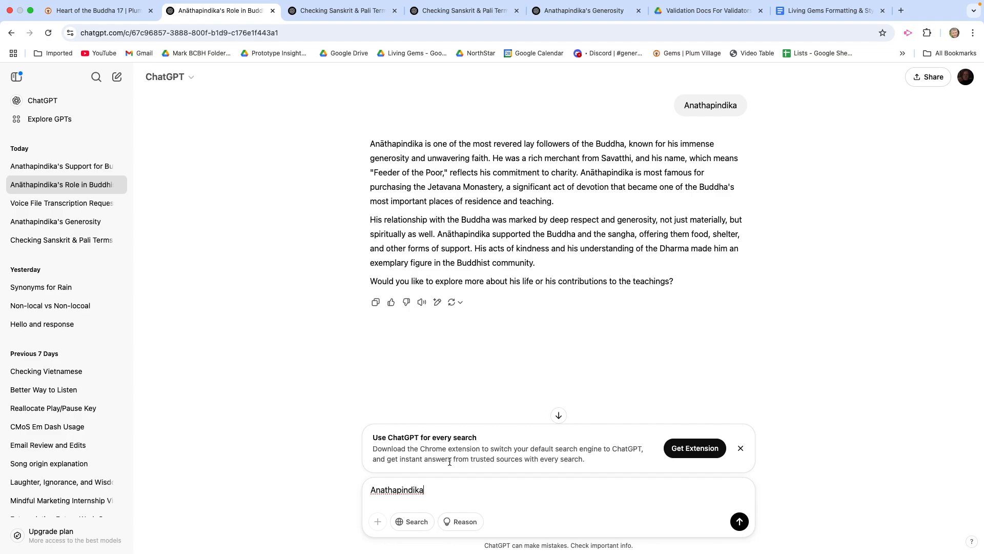
{"action": "key", "text": "Return"}
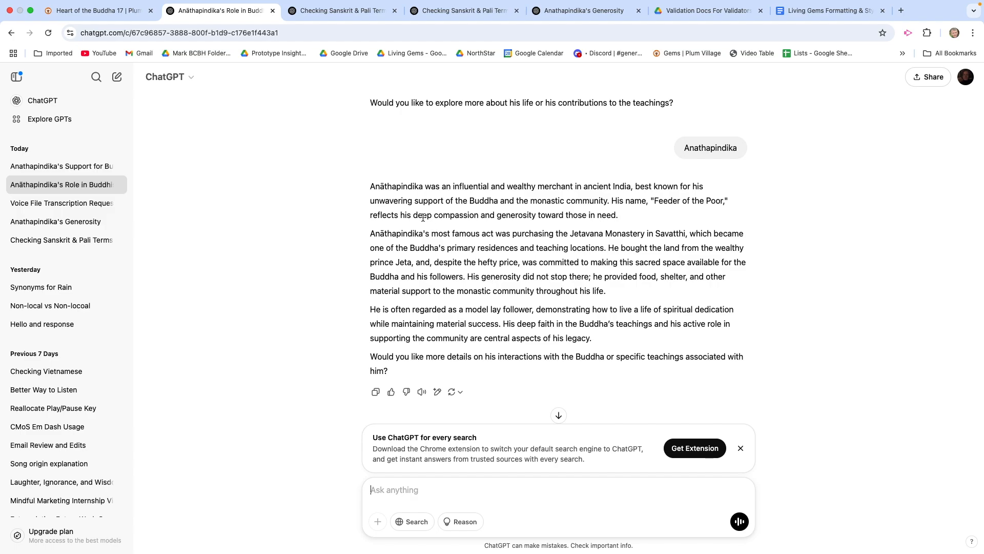
Step: Copy the spelling Anāthapindika from ChatGPT's reply and replace the name in the Plum Village transcript's chapter heading with it
{"action": "double_click", "coordinate": [393, 185]}
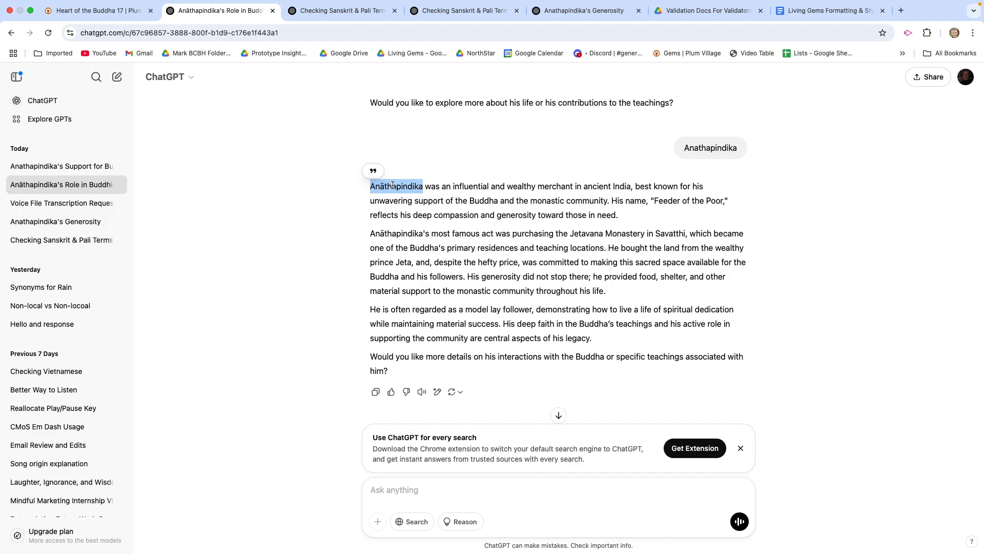
{"action": "left_click", "coordinate": [113, 14]}
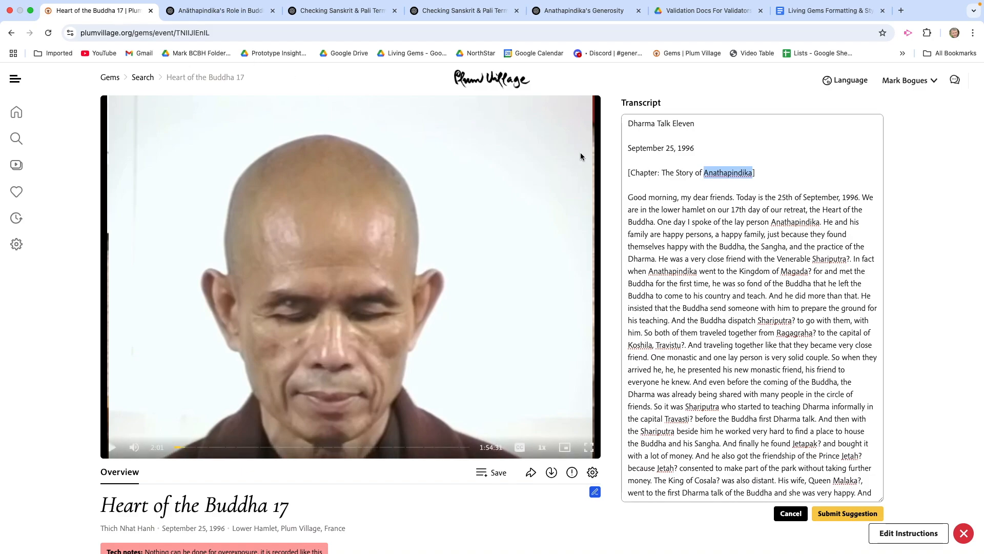
{"action": "triple_click", "coordinate": [724, 172]}
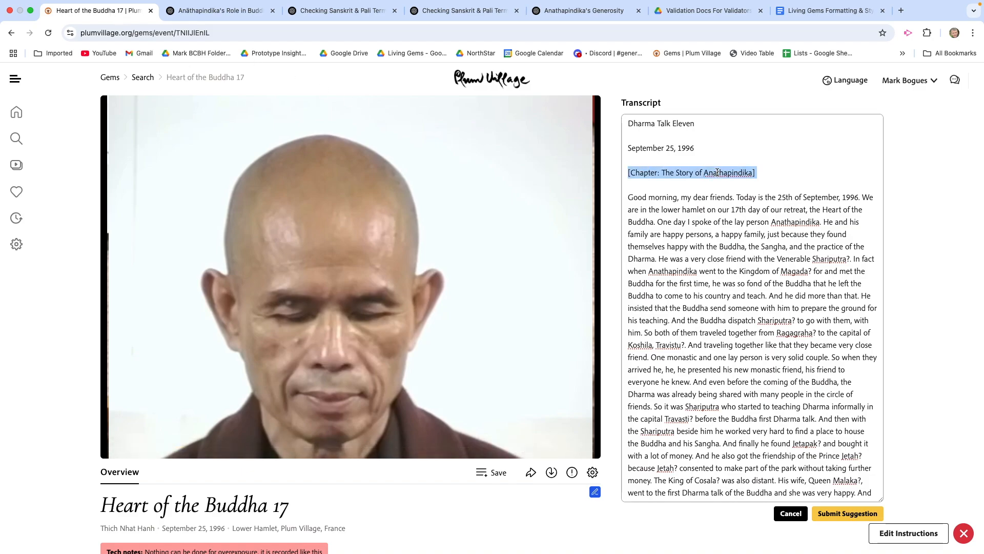
{"action": "left_click", "coordinate": [724, 173]}
{"action": "double_click", "coordinate": [725, 173]}
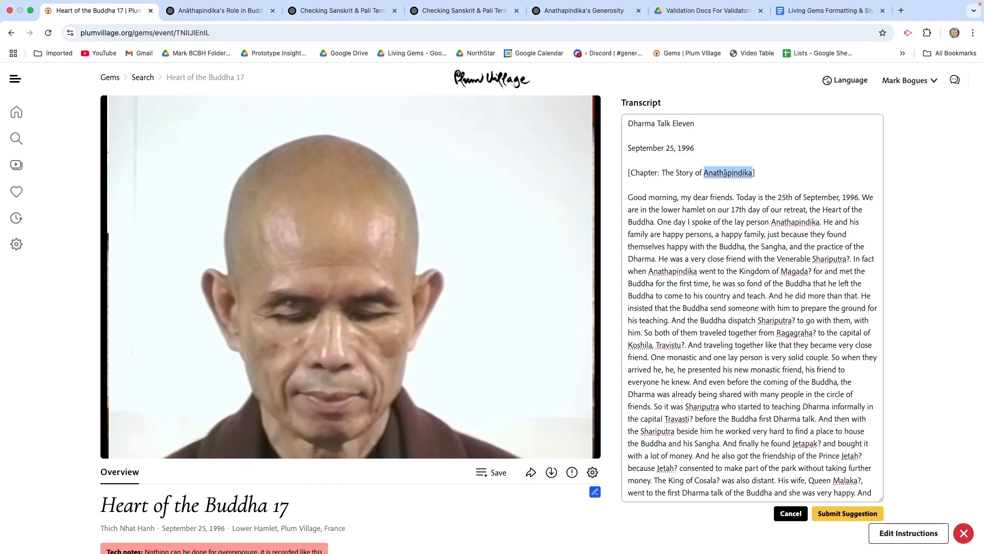
{"action": "key", "text": "super+v"}
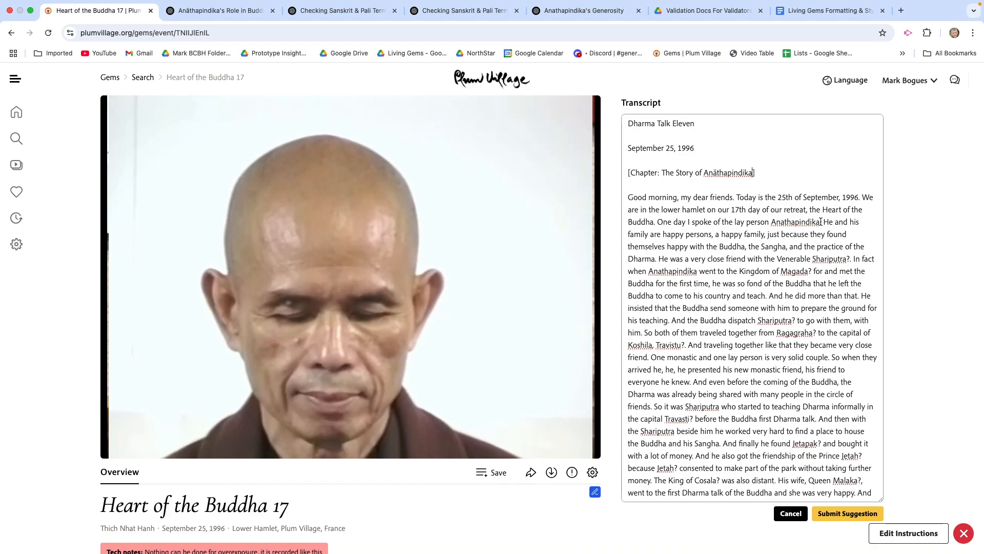
Step: Add the flag [Sanskrit sp?] after Anathapindika in the transcript's opening paragraph
{"action": "key", "text": "BackSpace"}
{"action": "type", "text": "[San"}
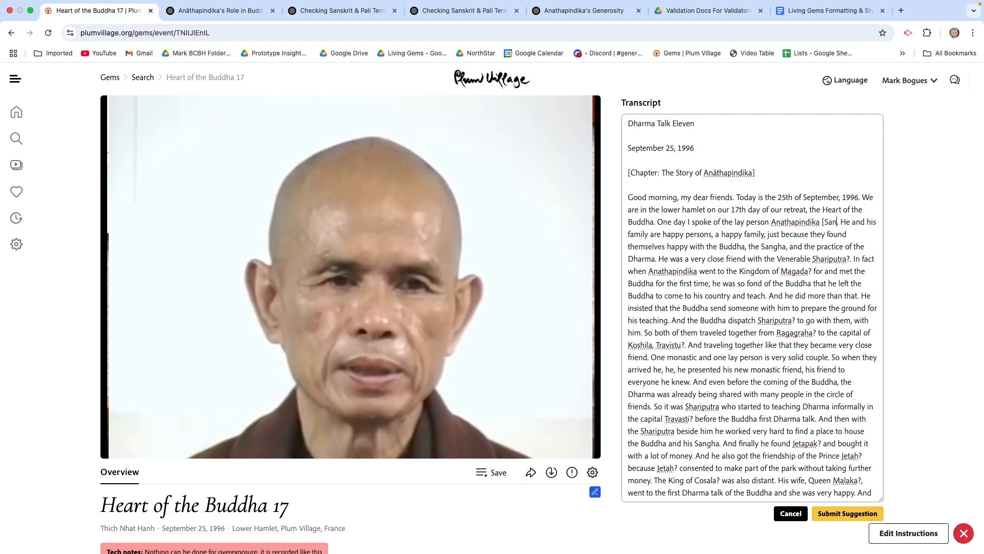
{"action": "type", "text": "skrit sp?]."}
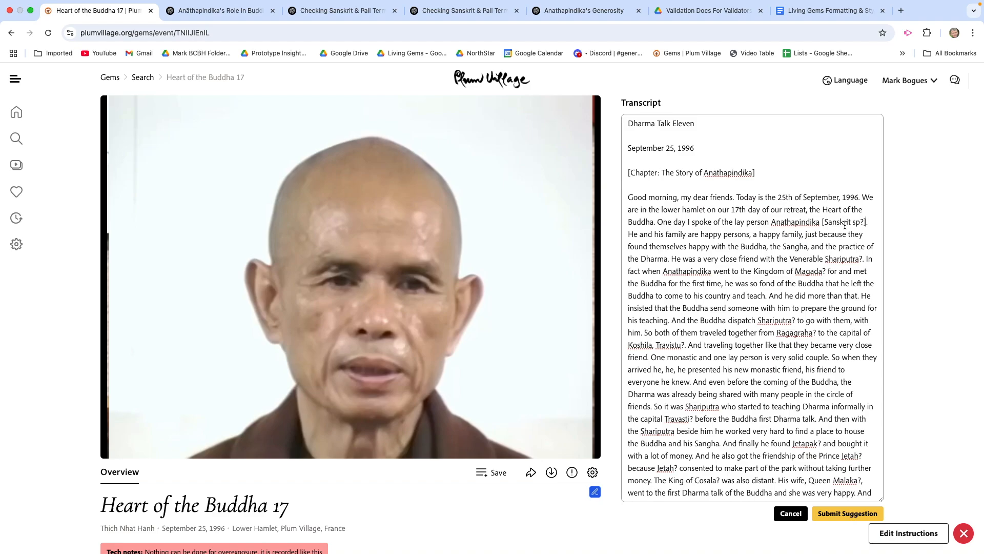
Step: Change the flagged name in the opening paragraph to Anāthapindika and remove its [Sanskrit sp?] flag, ending the sentence with a period
{"action": "double_click", "coordinate": [726, 170]}
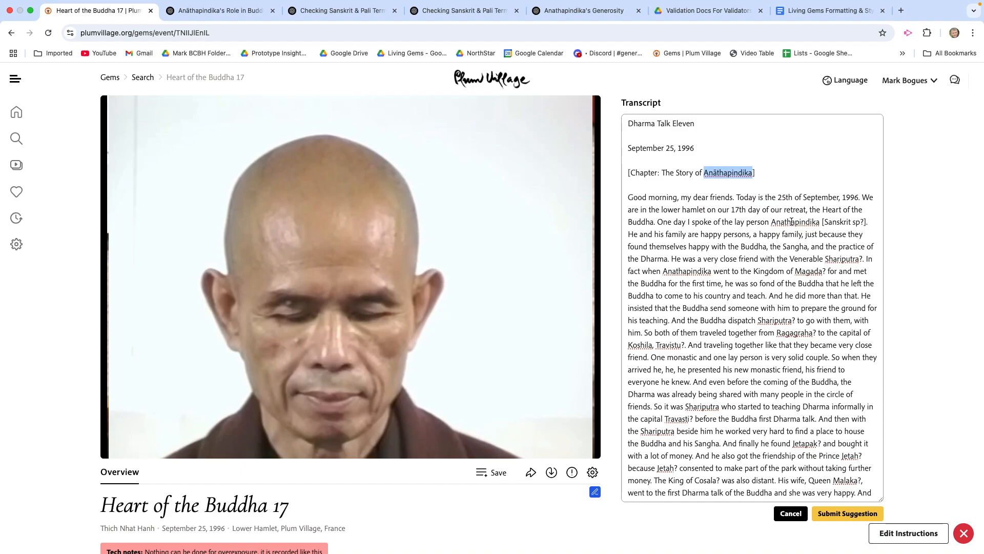
{"action": "double_click", "coordinate": [791, 221]}
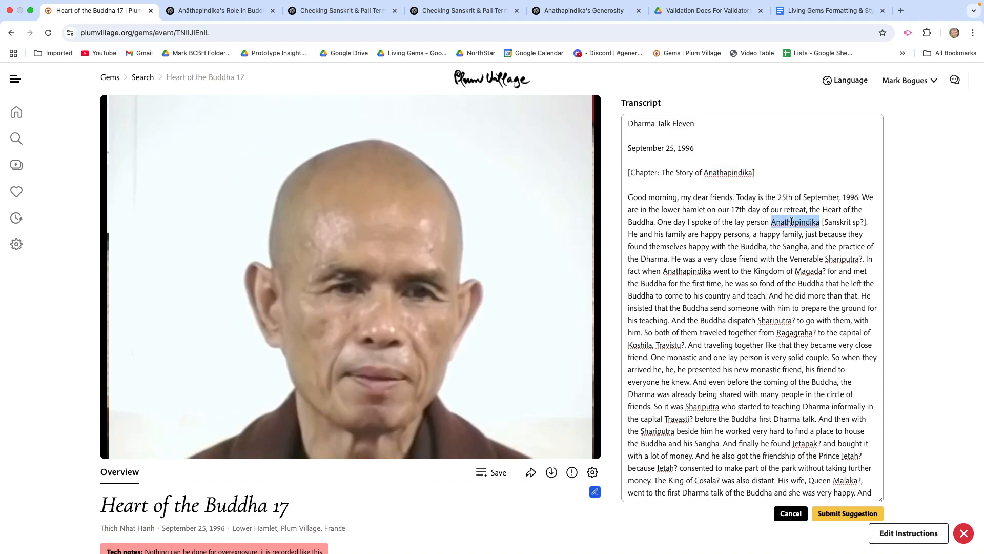
{"action": "key", "text": "super+v"}
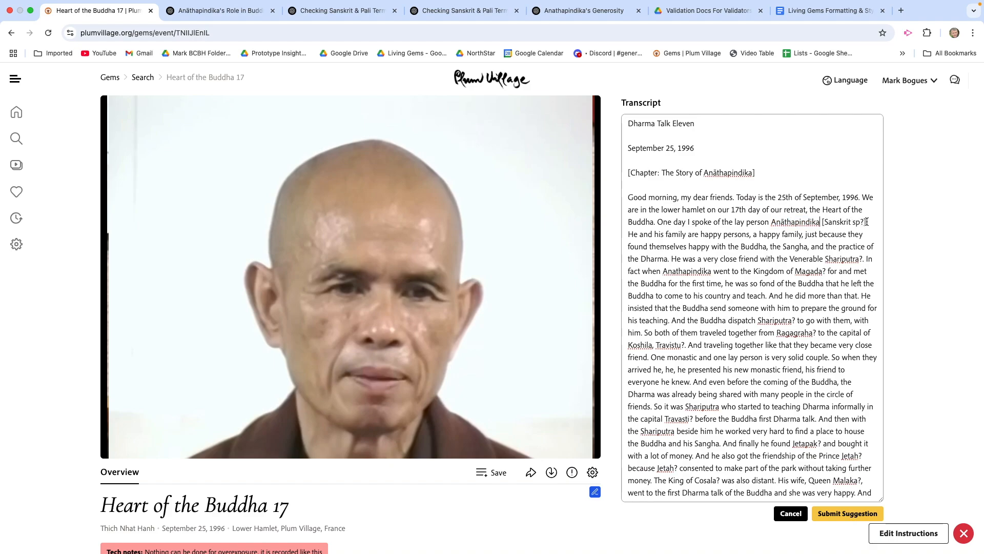
{"action": "left_click_drag", "start_coordinate": [866, 221], "coordinate": [823, 220]}
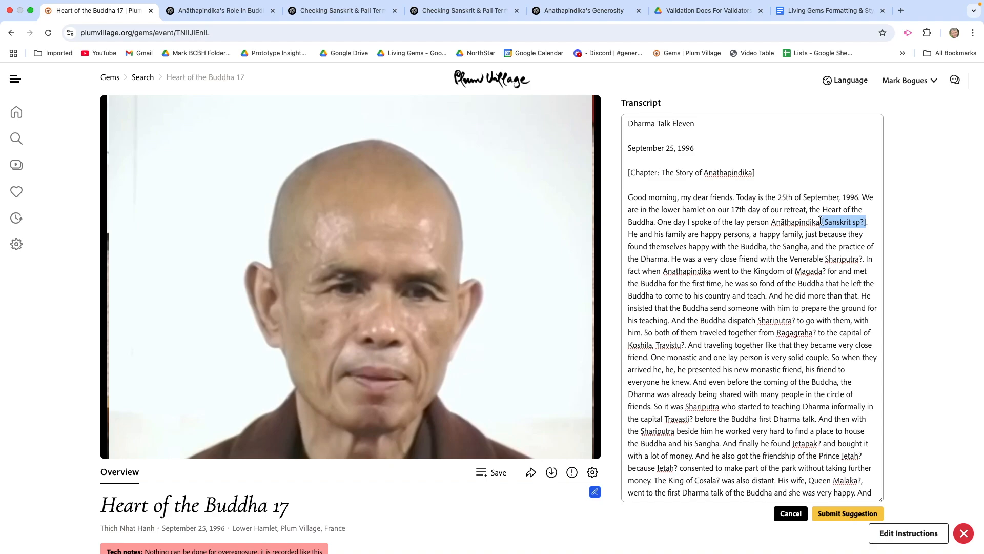
{"action": "key", "text": "BackSpace"}
{"action": "key", "text": "BackSpace"}
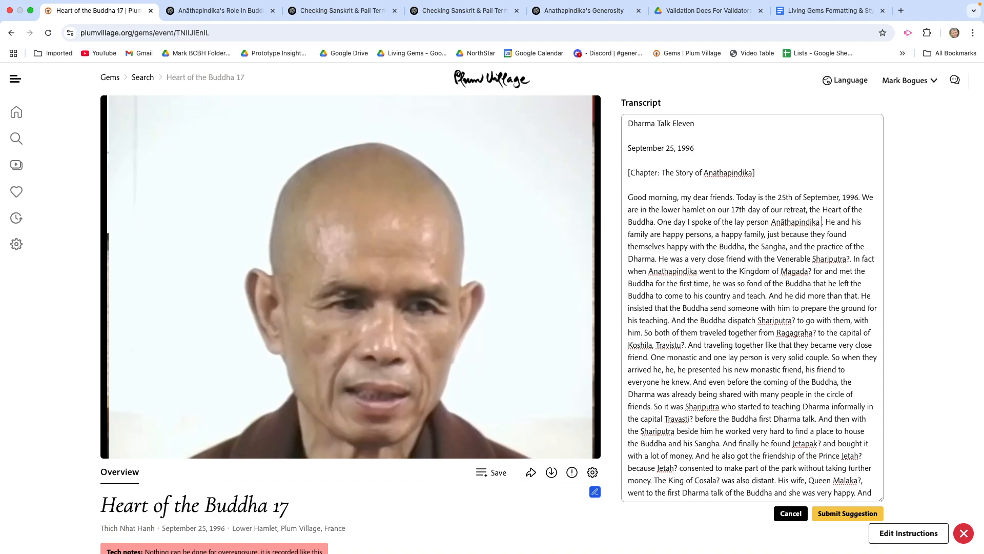
{"action": "type", "text": "."}
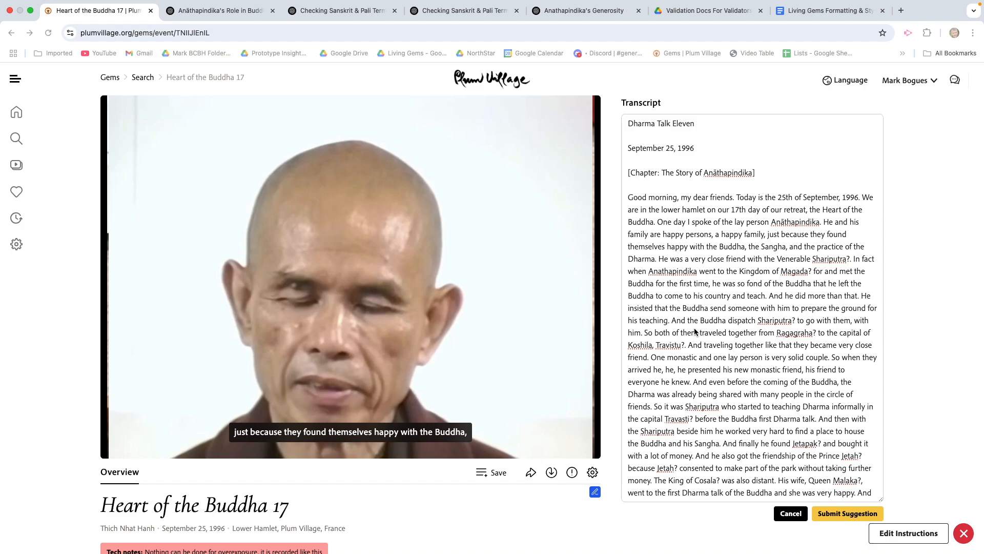
Step: Replace Shariputra after "the Venerable" with Śāriputra, copied from ChatGPT's Sanskrit and Pali terms chat, and remove the question mark
{"action": "double_click", "coordinate": [827, 260]}
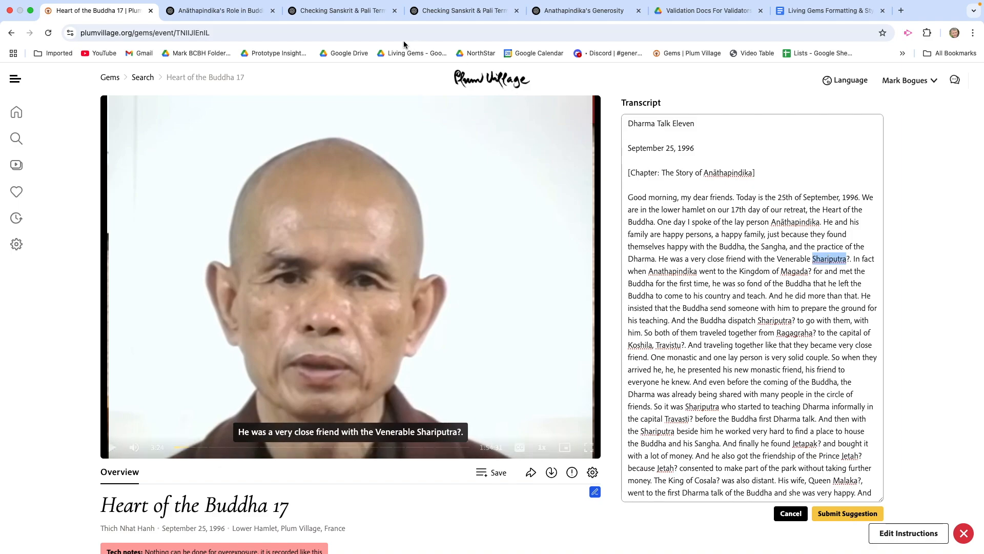
{"action": "left_click", "coordinate": [362, 11]}
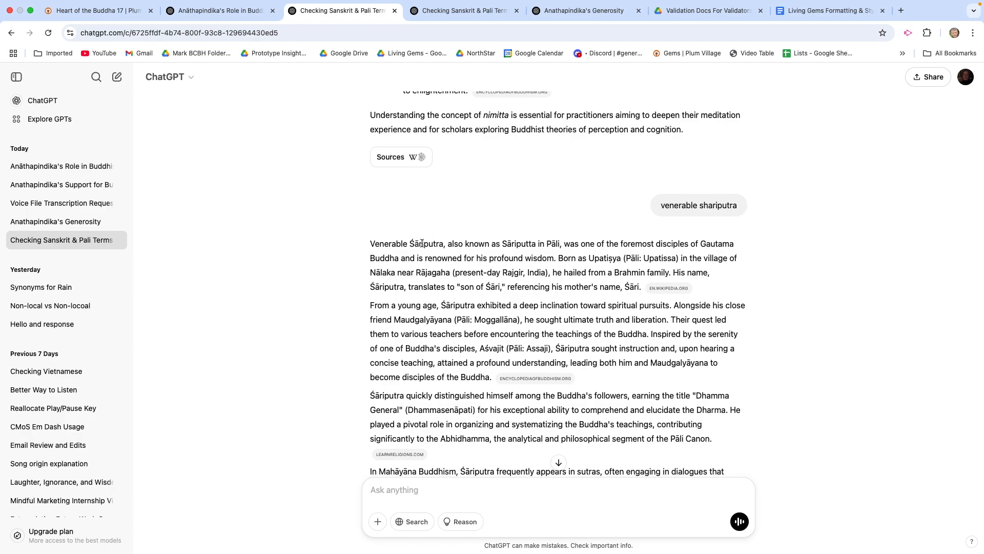
{"action": "left_click_drag", "start_coordinate": [443, 244], "coordinate": [411, 240]}
{"action": "key", "text": "super+c"}
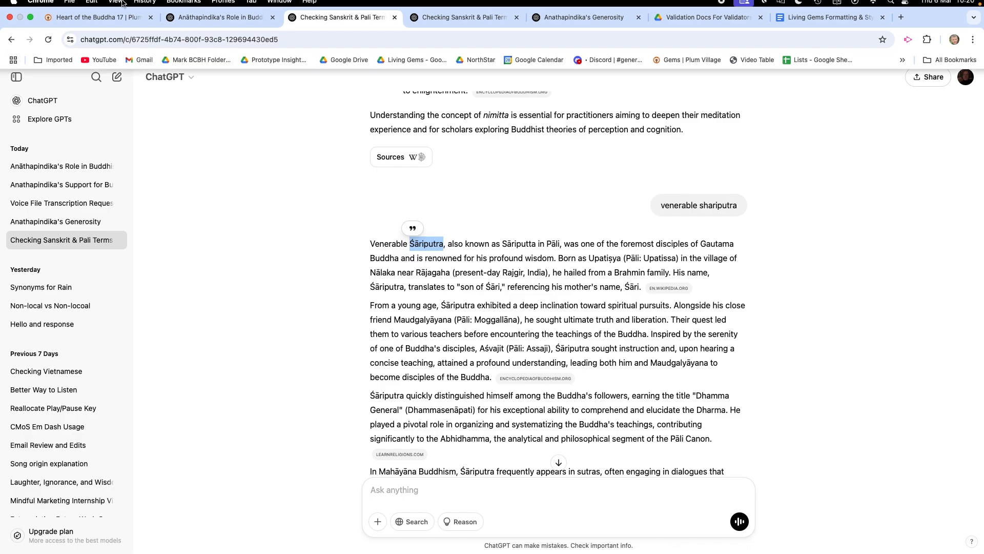
{"action": "left_click", "coordinate": [86, 24]}
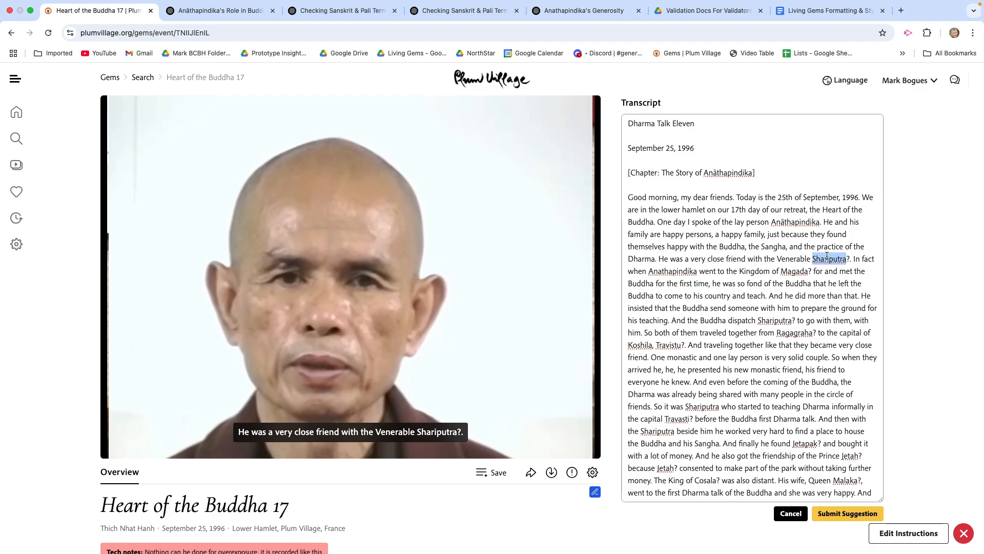
{"action": "key", "text": "super+v"}
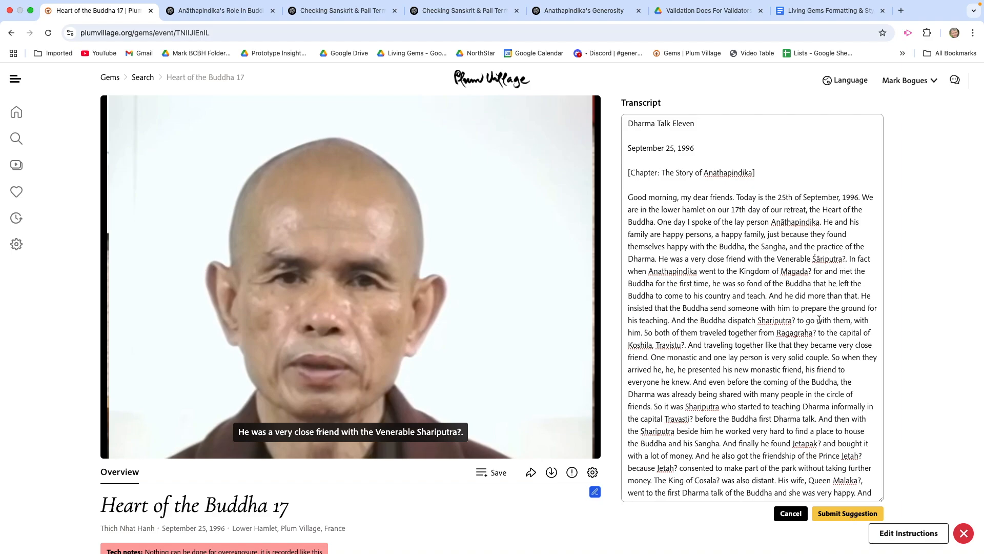
{"action": "key", "text": "BackSpace"}
{"action": "left_click", "coordinate": [45, 311]}
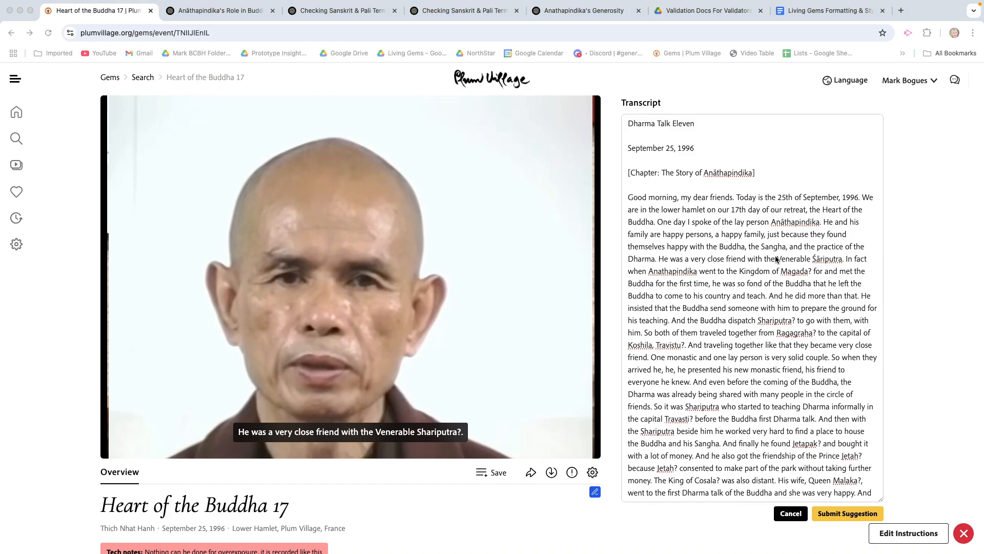
Step: Replace Anathapindika before "went to the Kingdom of" with the spelling Anāthapindika copied from the transcript's chapter heading
{"action": "scroll", "coordinate": [775, 258], "scroll_direction": "down", "scroll_amount": 1}
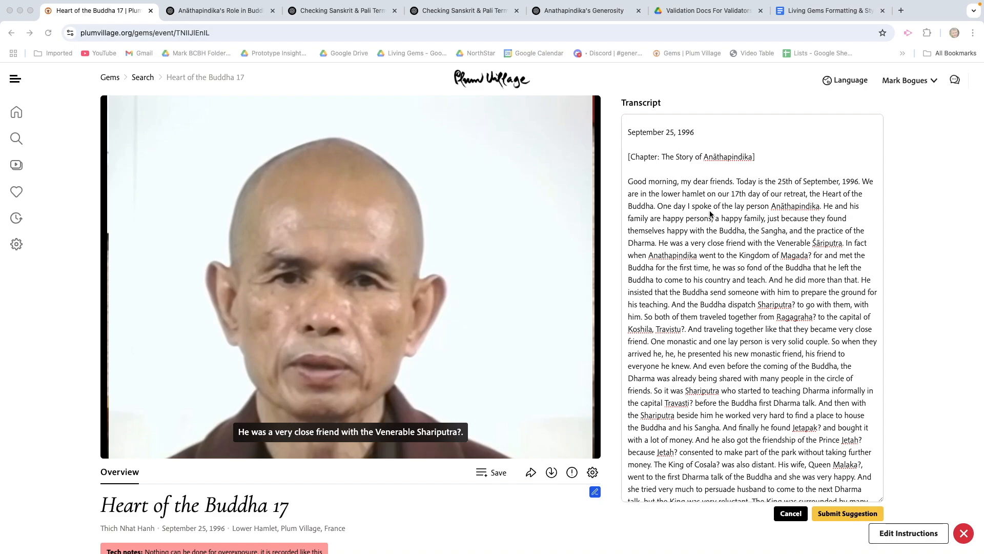
{"action": "double_click", "coordinate": [721, 158]}
{"action": "key", "text": "cmd+c"}
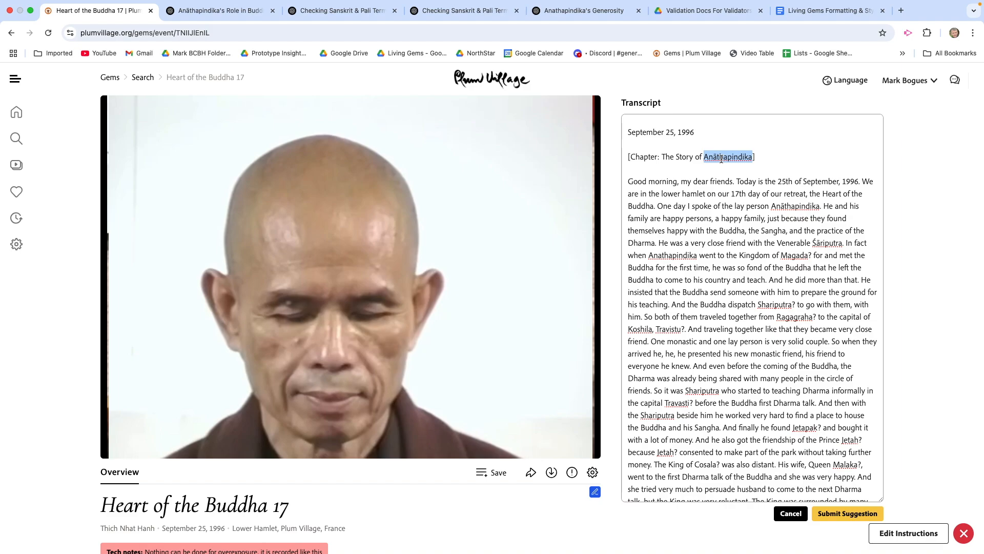
{"action": "left_click", "coordinate": [670, 254]}
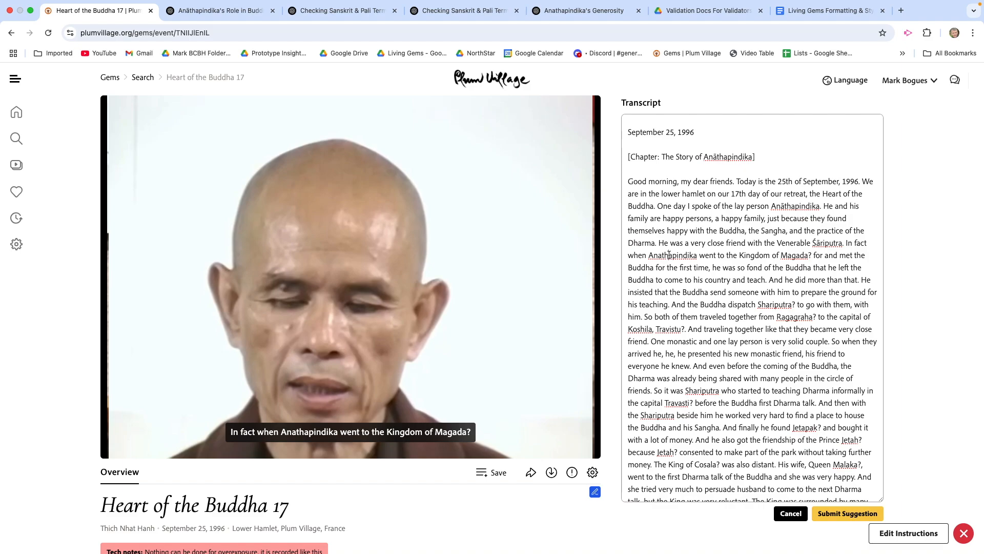
{"action": "double_click", "coordinate": [669, 254]}
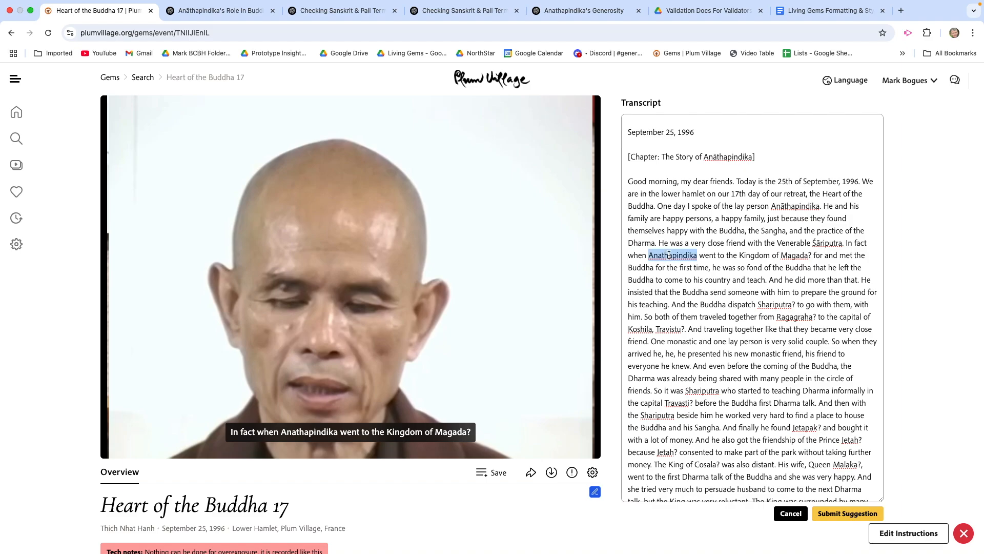
{"action": "key", "text": "cmd+v"}
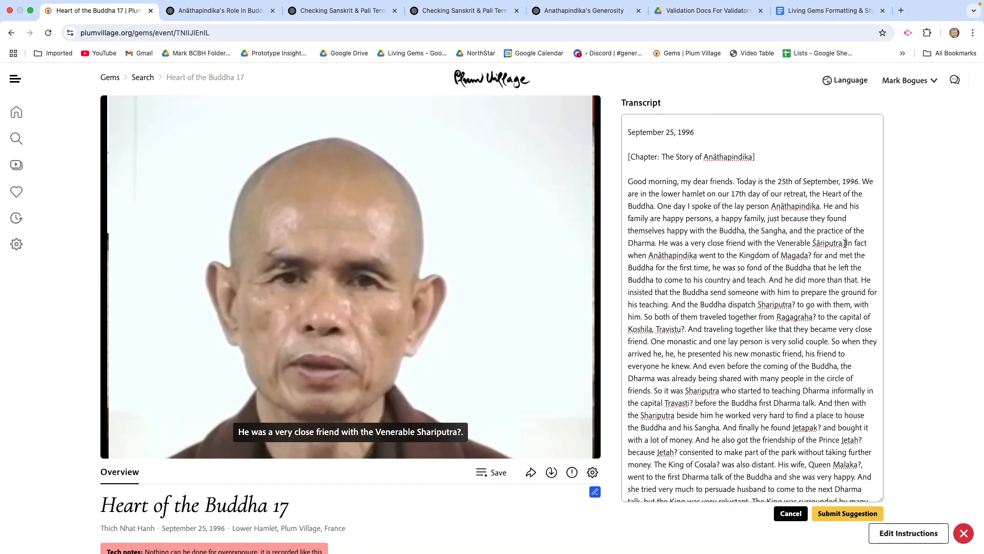
Step: Copy the transcript text "In fact when Anāthapindika went to the Kingdom of Magada?" into a message in ChatGPT's Anāthapindika's Role chat, followed by a line break
{"action": "left_click_drag", "start_coordinate": [845, 243], "coordinate": [812, 256]}
{"action": "key", "text": "super+c"}
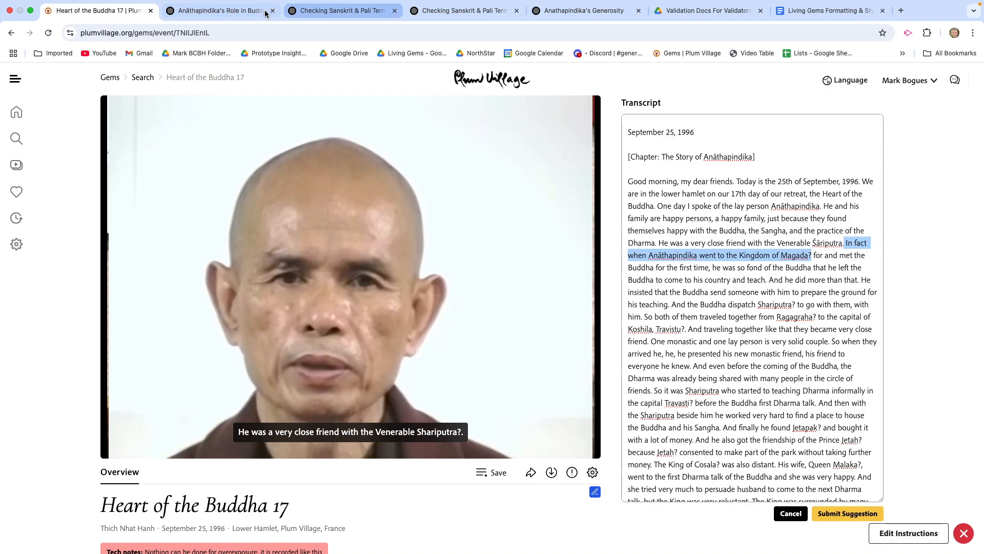
{"action": "left_click", "coordinate": [241, 11]}
{"action": "scroll", "coordinate": [405, 370], "scroll_direction": "down", "scroll_amount": 2}
{"action": "scroll", "coordinate": [405, 371], "scroll_direction": "down", "scroll_amount": 1}
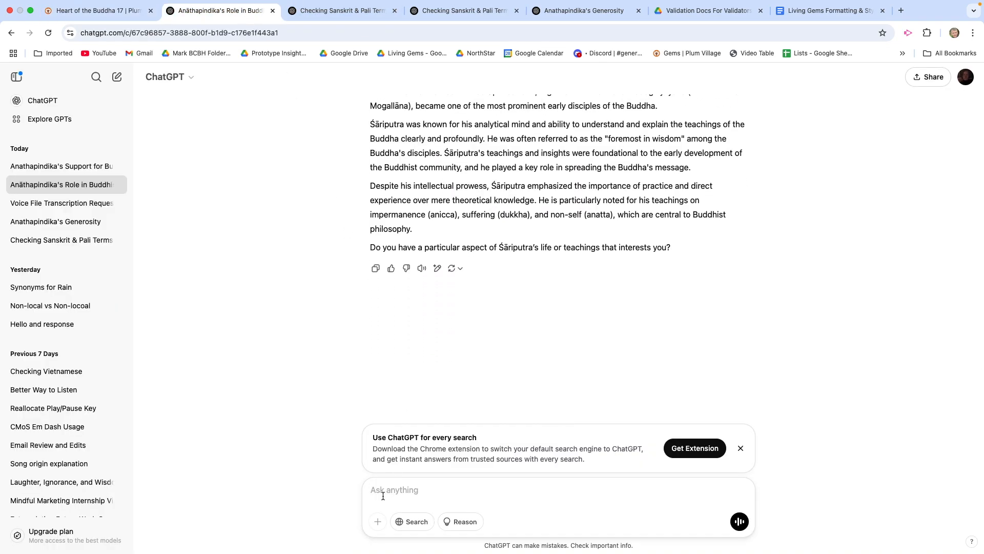
{"action": "key", "text": "super+v"}
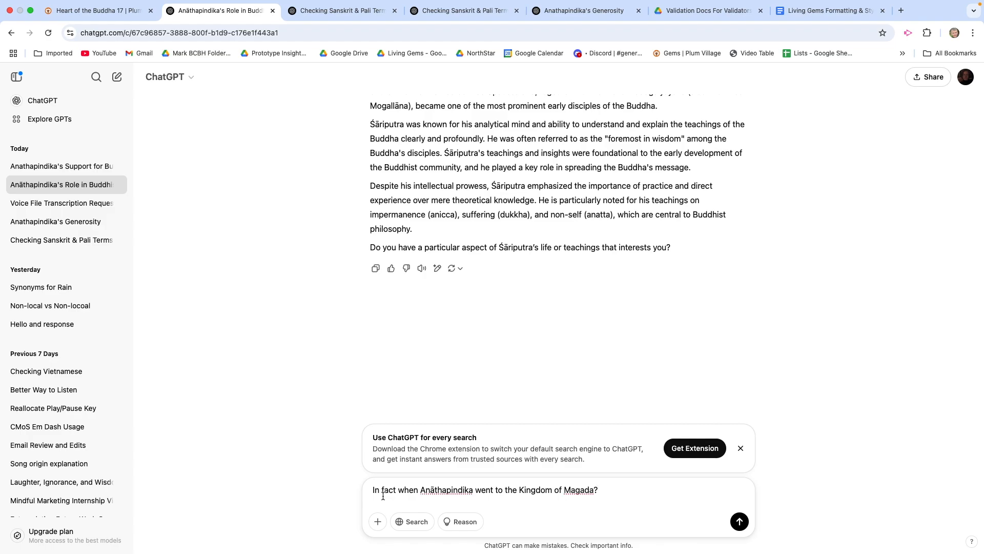
{"action": "key", "text": "shift+Return"}
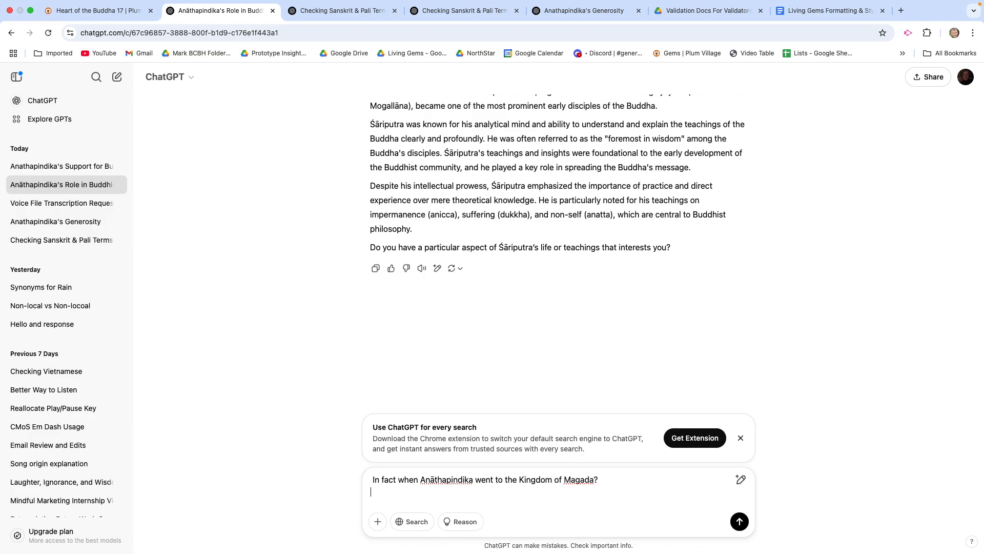
Step: Add the question "What would be the correct spelling if Magada?" below the pasted sentence and send the message
{"action": "type", "text": "What would be the correct spel"}
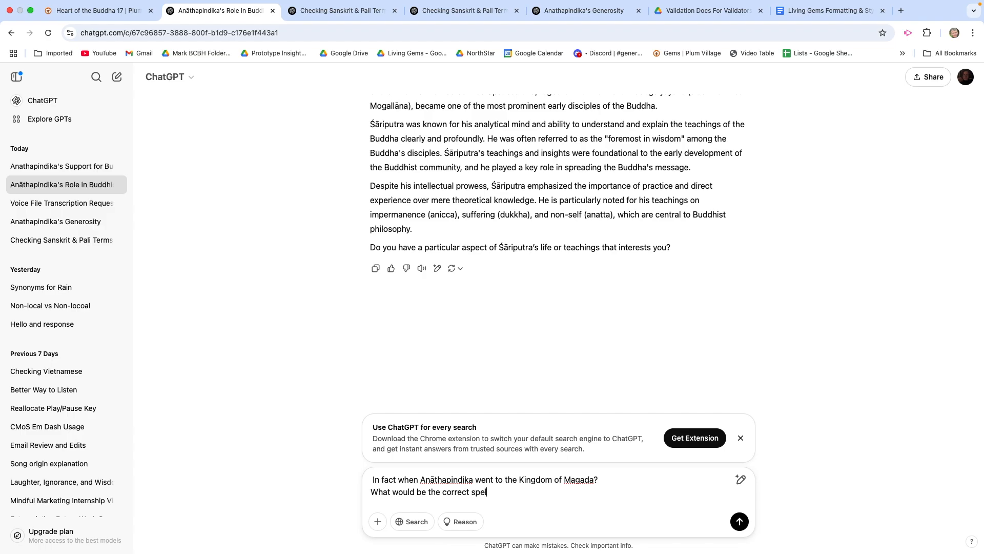
{"action": "type", "text": "ling if Magada?"}
{"action": "key", "text": "Return"}
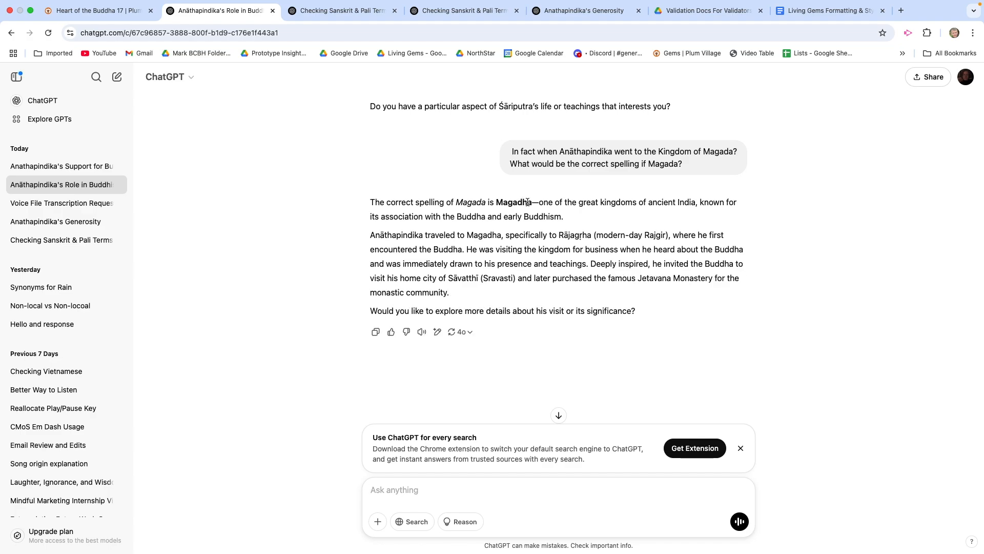
Step: Copy Magadha from ChatGPT's reply, replace Magada with it in the Plum Village transcript, and remove the question mark after it
{"action": "double_click", "coordinate": [517, 200]}
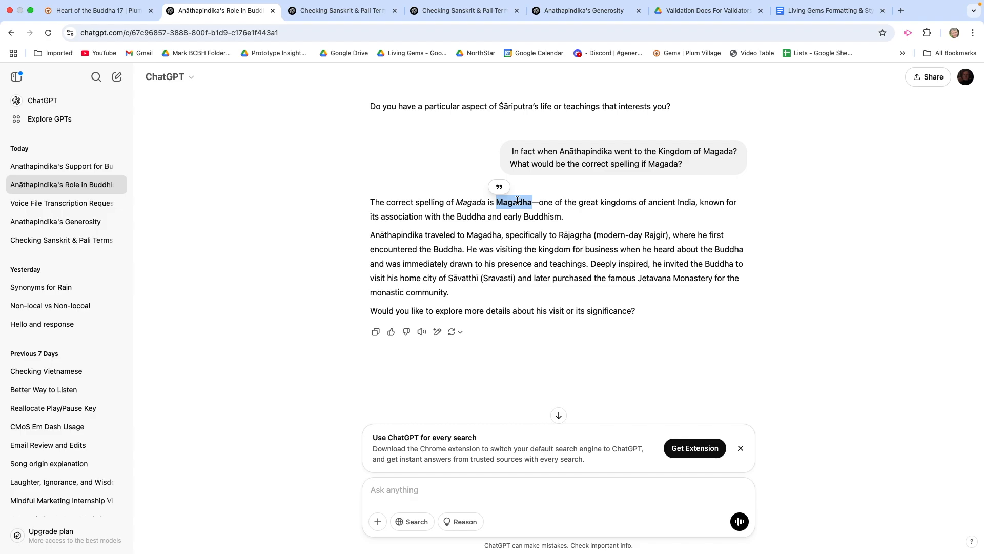
{"action": "left_click", "coordinate": [110, 11]}
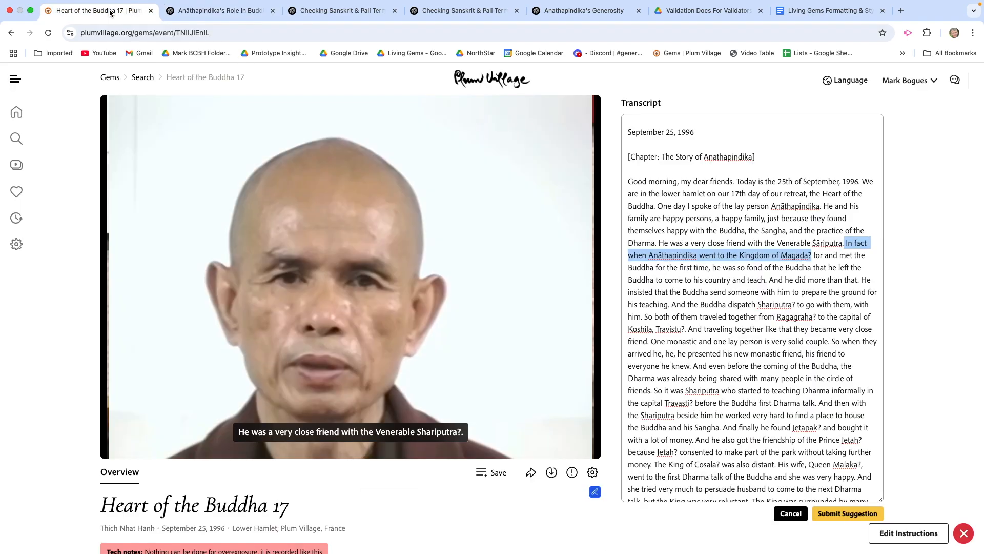
{"action": "double_click", "coordinate": [795, 254]}
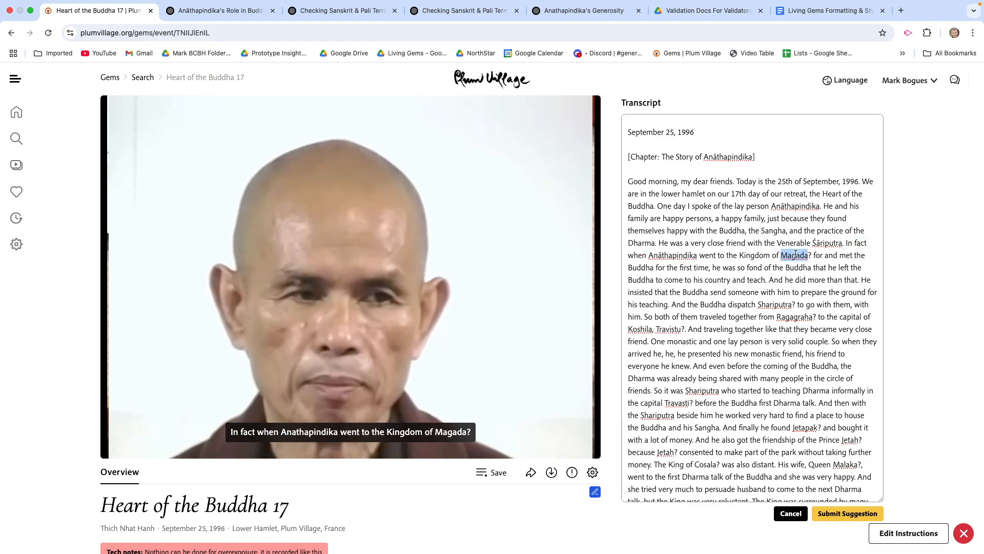
{"action": "type", "text": "Magadha"}
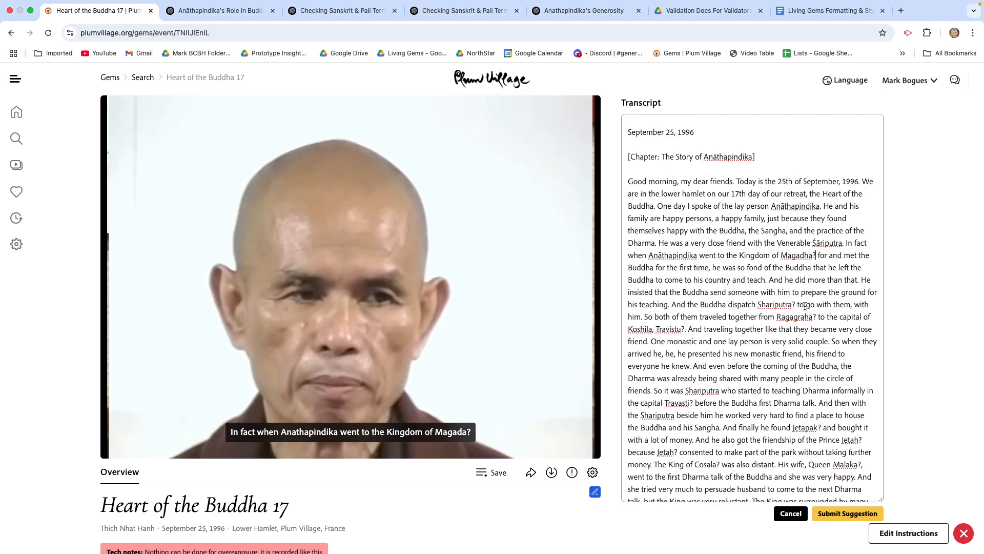
{"action": "key", "text": "BackSpace"}
Step: Replace Shariputra after "And the Buddha dispatch" with Śāriputra copied from earlier in the paragraph, and remove the question mark
{"action": "scroll", "coordinate": [646, 343], "scroll_direction": "down", "scroll_amount": 1}
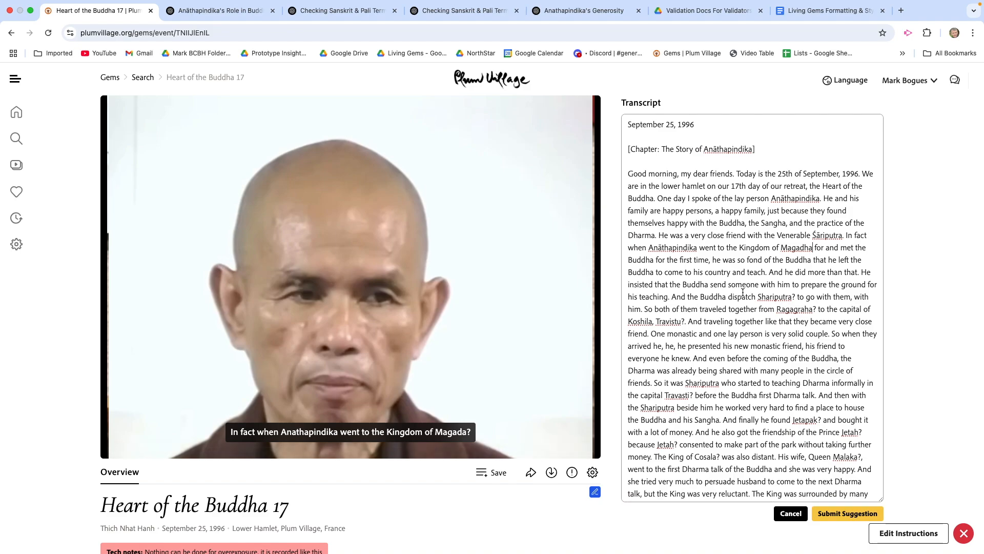
{"action": "scroll", "coordinate": [767, 288], "scroll_direction": "down", "scroll_amount": 1}
{"action": "scroll", "coordinate": [767, 289], "scroll_direction": "down", "scroll_amount": 1}
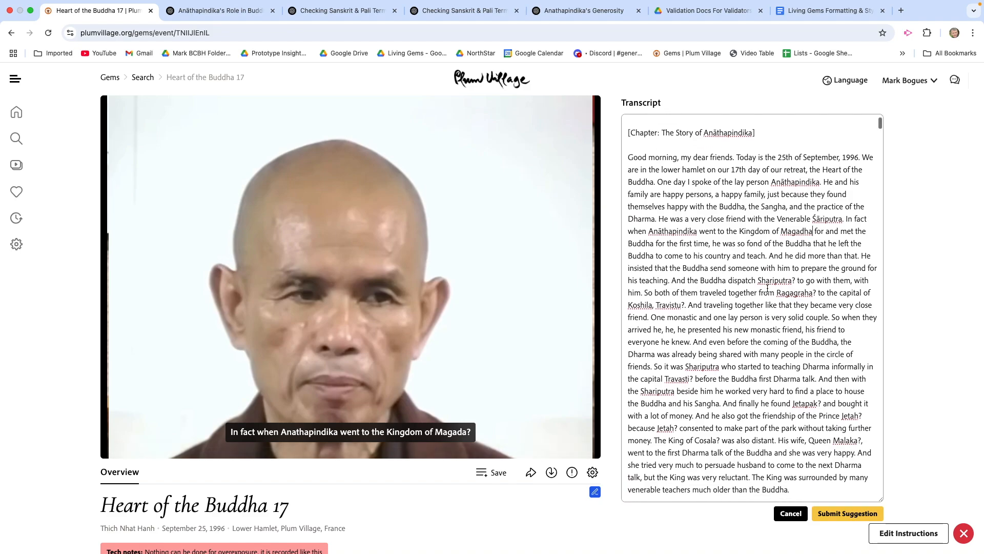
{"action": "scroll", "coordinate": [768, 272], "scroll_direction": "down", "scroll_amount": 1}
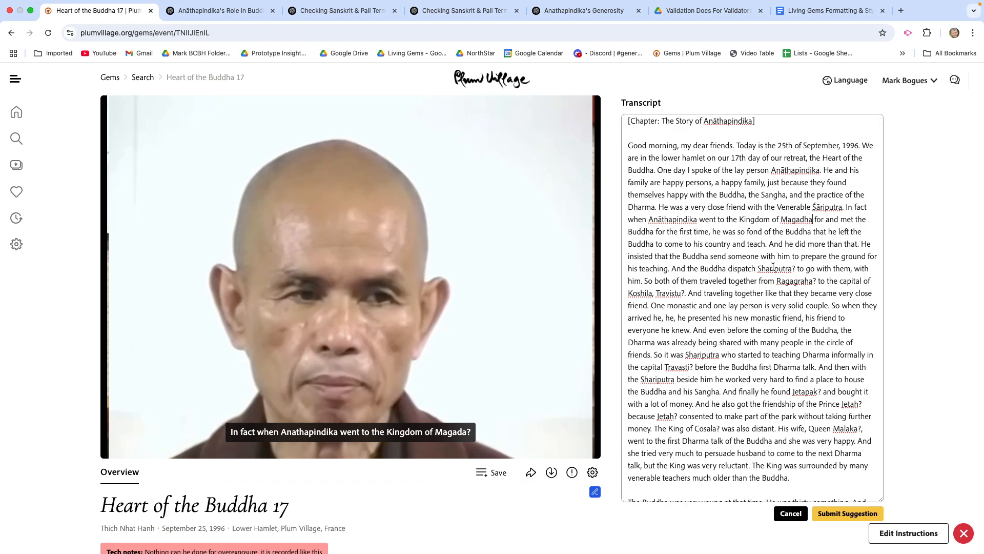
{"action": "double_click", "coordinate": [826, 206]}
{"action": "key", "text": "super+c"}
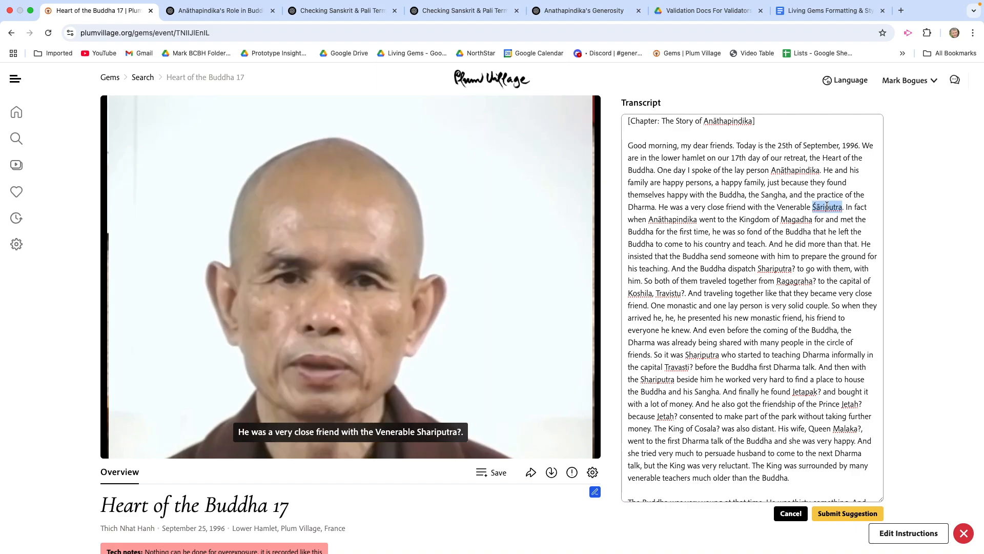
{"action": "double_click", "coordinate": [769, 268]}
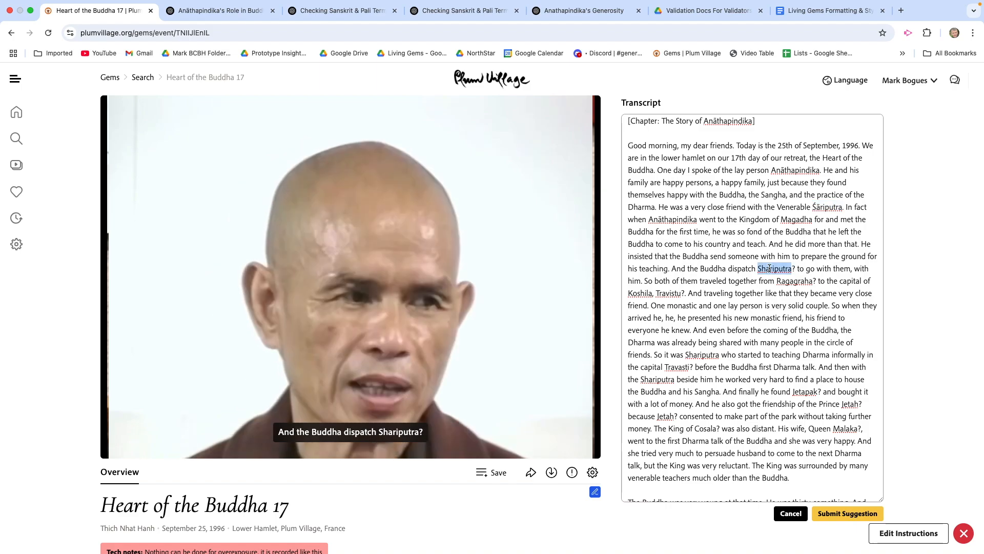
{"action": "key", "text": "super+v"}
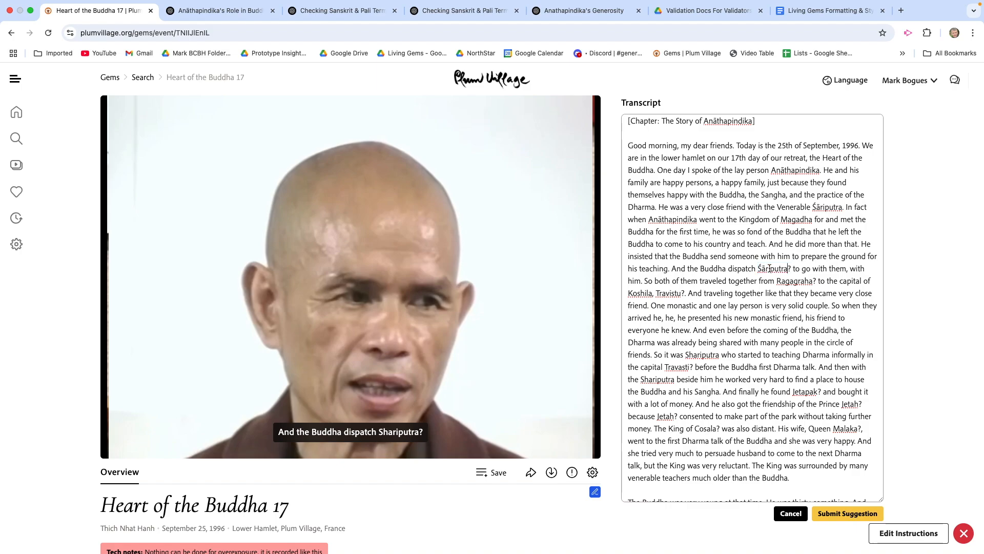
{"action": "key", "text": "Right"}
{"action": "key", "text": "BackSpace"}
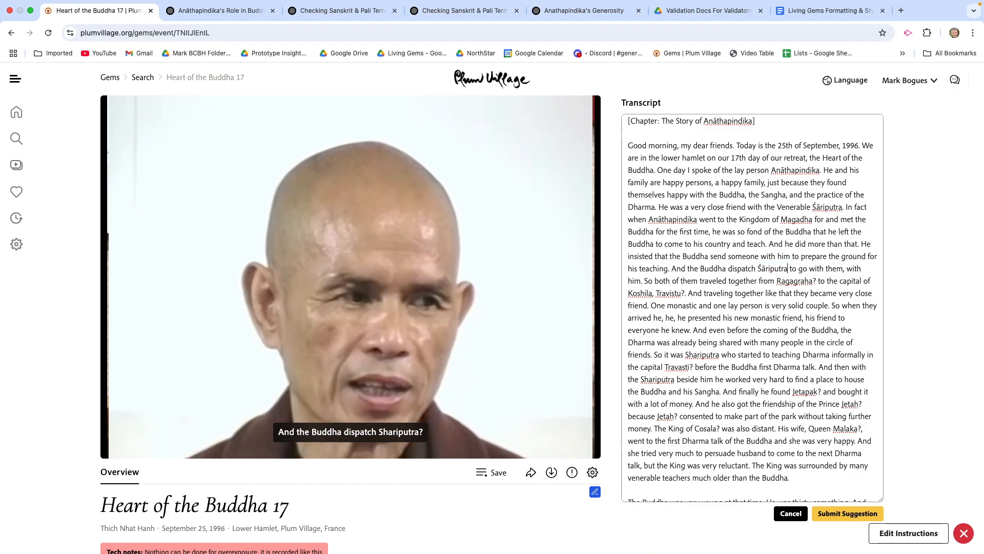
Step: Copy the transcript passage from "And the Buddha dispatch Śāriputra" through "very close friend." into a new ChatGPT message, followed by a line break
{"action": "scroll", "coordinate": [782, 276], "scroll_direction": "down", "scroll_amount": 1}
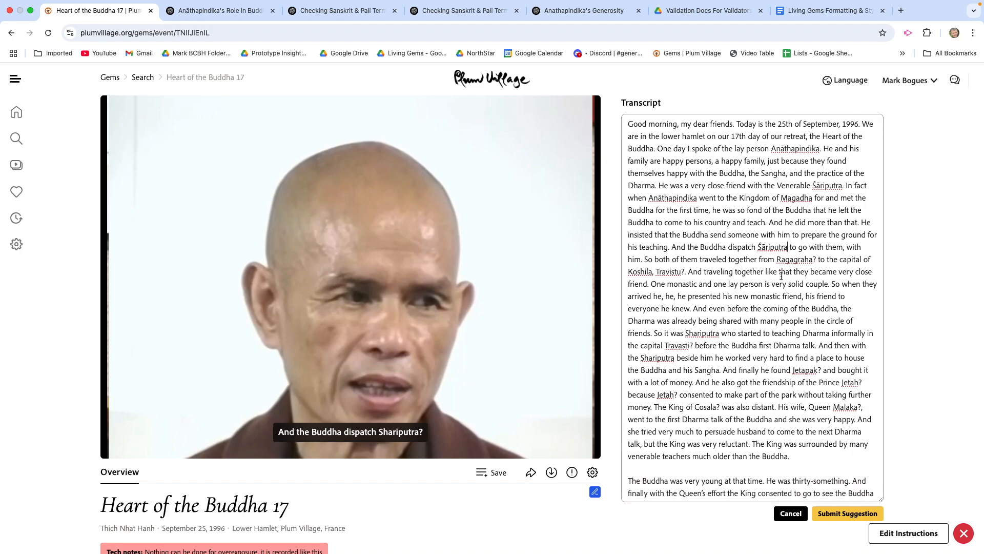
{"action": "scroll", "coordinate": [781, 276], "scroll_direction": "down", "scroll_amount": 1}
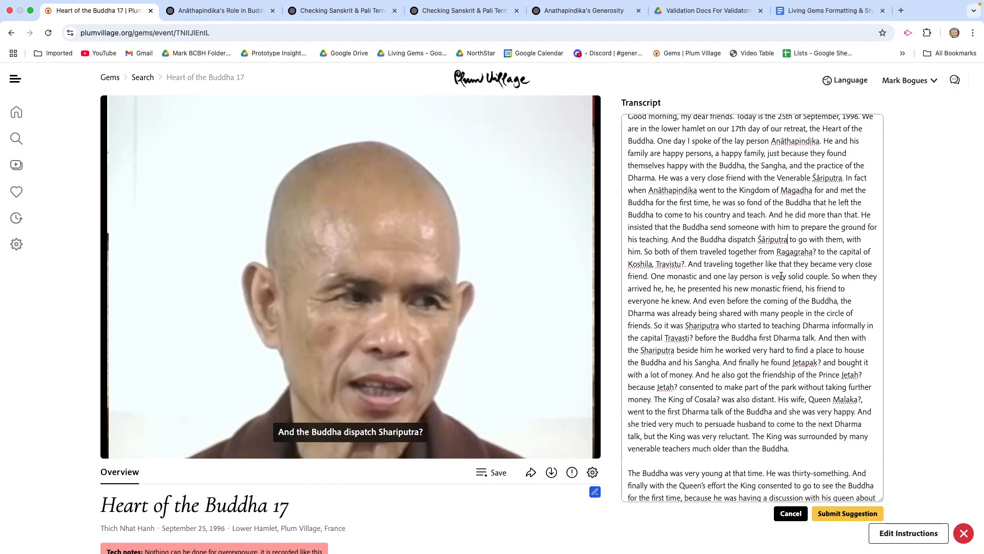
{"action": "scroll", "coordinate": [781, 276], "scroll_direction": "down", "scroll_amount": 1}
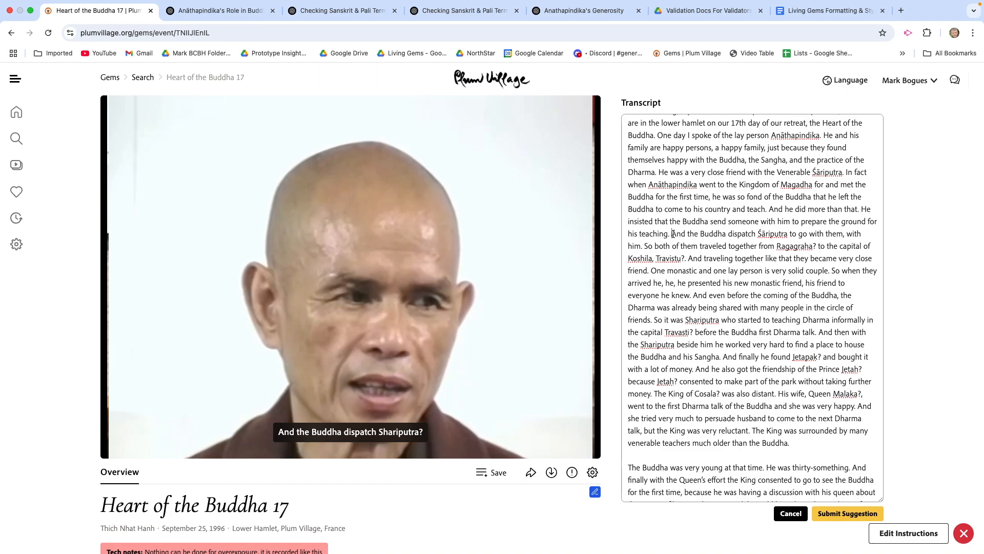
{"action": "left_click_drag", "start_coordinate": [672, 234], "coordinate": [687, 253]}
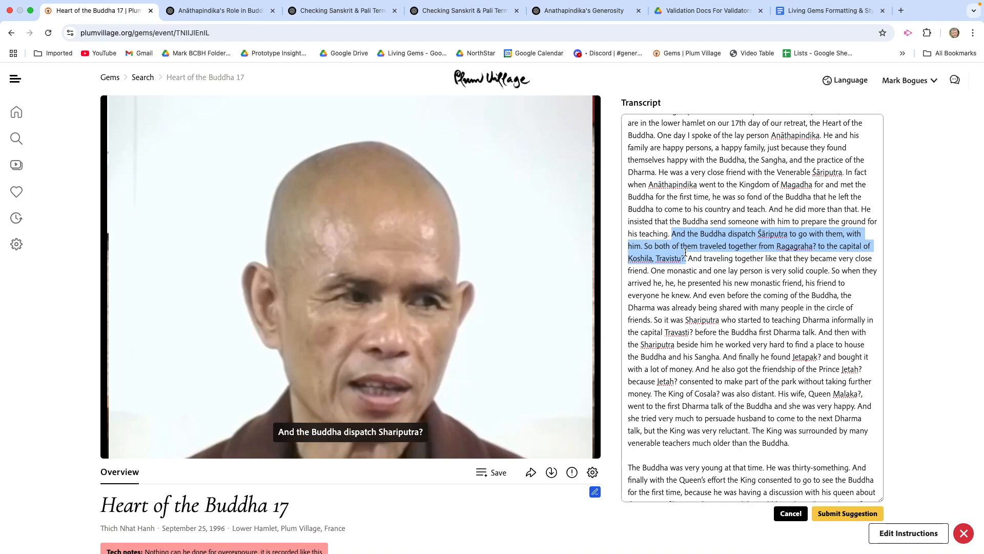
{"action": "left_click_drag", "start_coordinate": [686, 252], "coordinate": [649, 273]}
{"action": "key", "text": "super+c"}
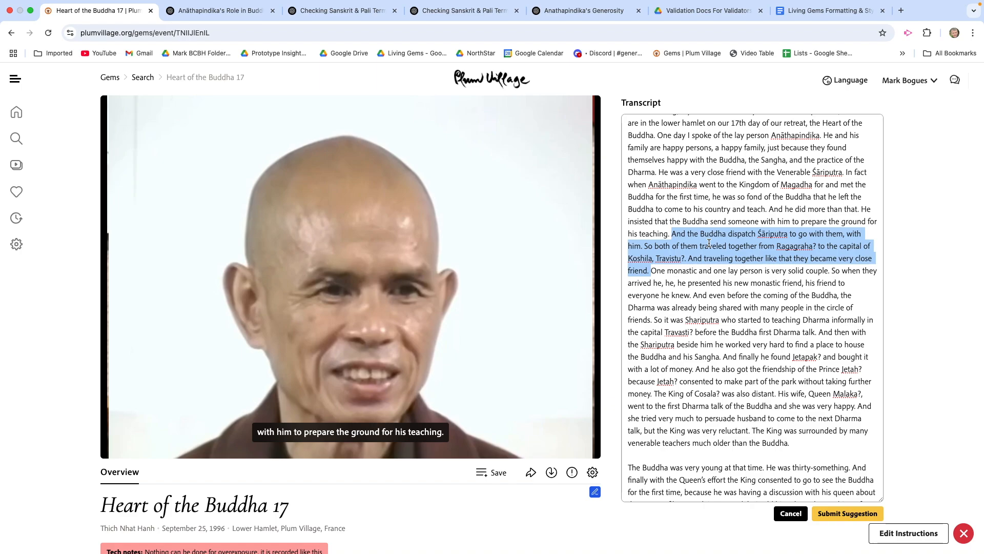
{"action": "left_click", "coordinate": [216, 13]}
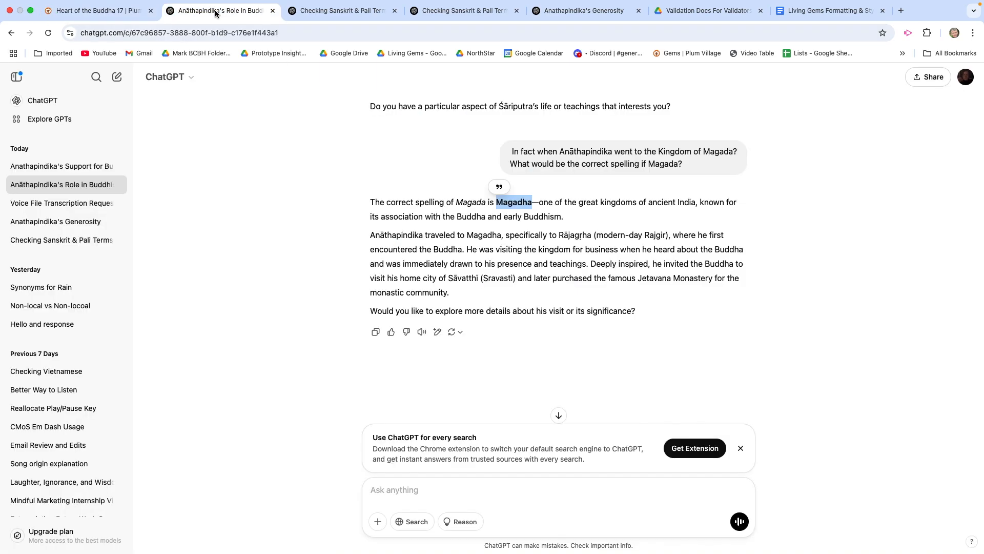
{"action": "left_click", "coordinate": [382, 489]}
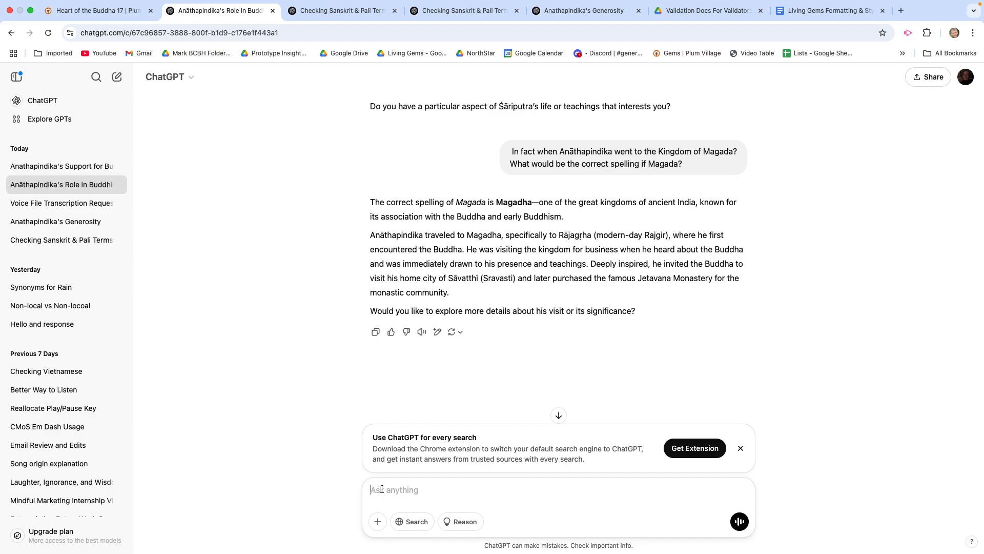
{"action": "key", "text": "super+v"}
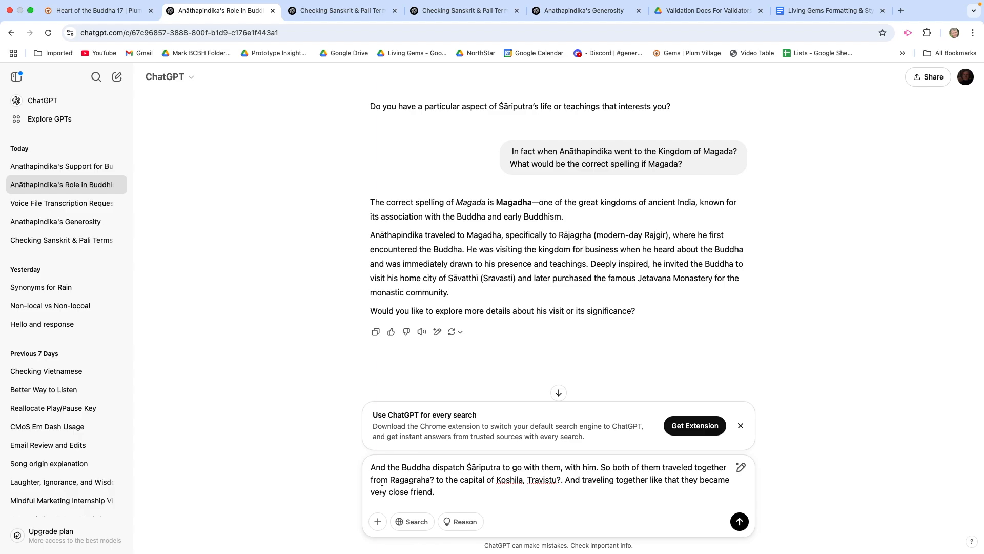
{"action": "key", "text": "shift+Return"}
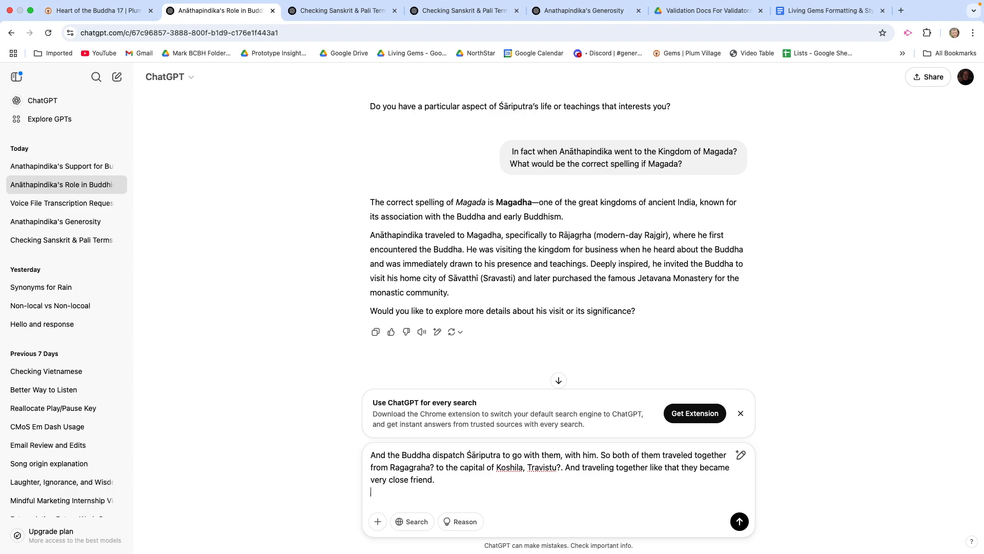
Step: Add the question "What do you tink would be the correct spelling of the following words" below the pasted passage
{"action": "type", "text": "What do you tink would be the corr"}
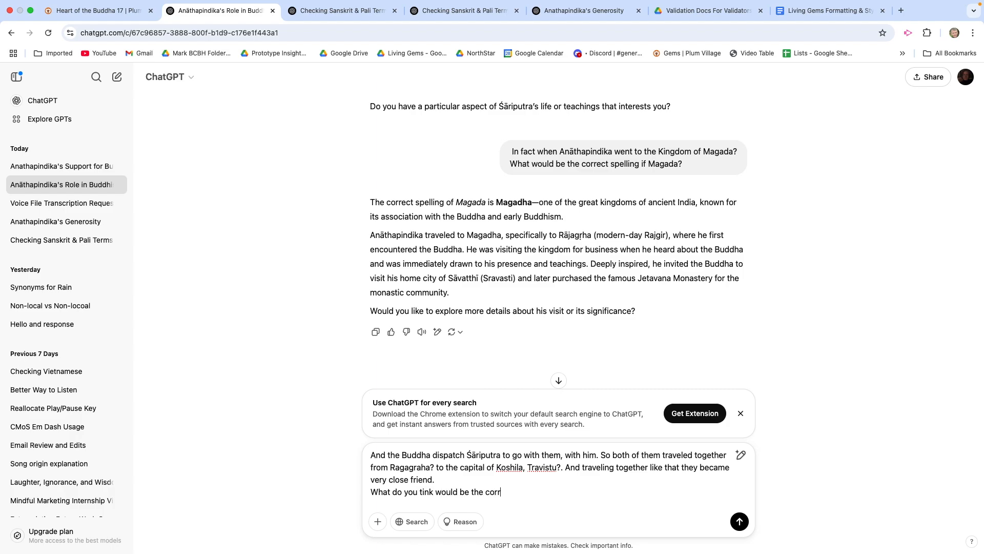
{"action": "type", "text": "ect spelling of the following words"}
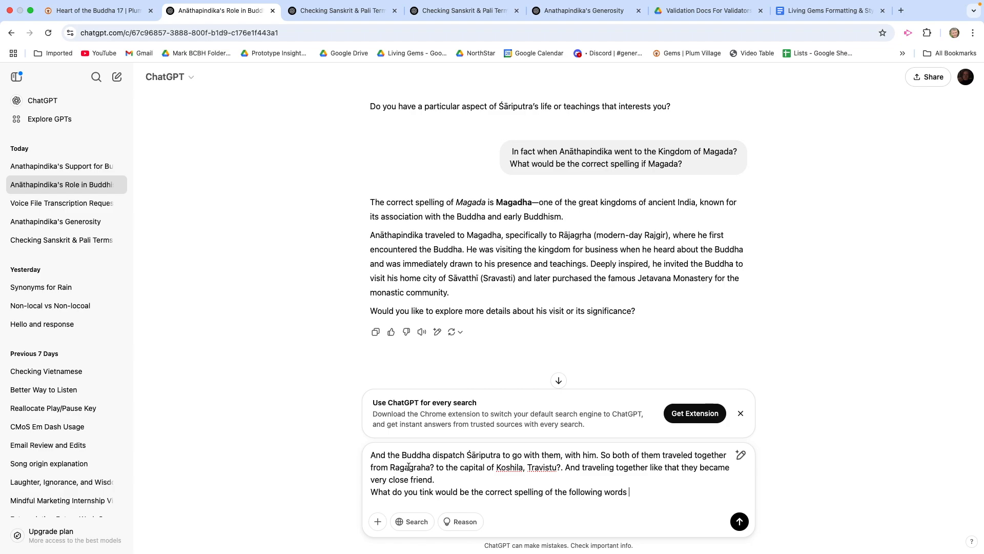
Step: Complete the question with the copied phrase "Ragagraha? to the capital of Koshila, Travistu" plus ", in the text above?" and send it
{"action": "left_click_drag", "start_coordinate": [390, 468], "coordinate": [556, 470]}
{"action": "key", "text": "ctrl+c"}
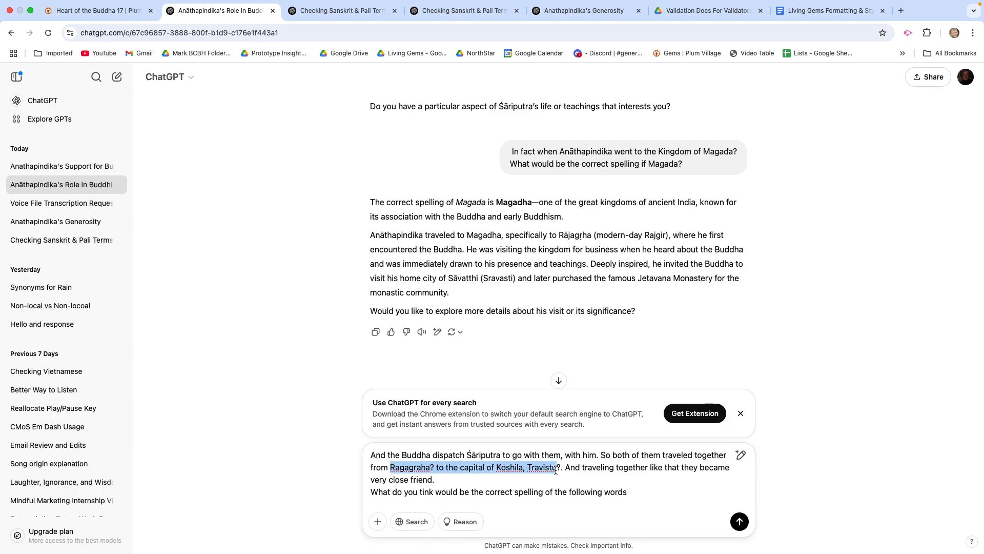
{"action": "left_click", "coordinate": [654, 493]}
{"action": "type", "text": "-"}
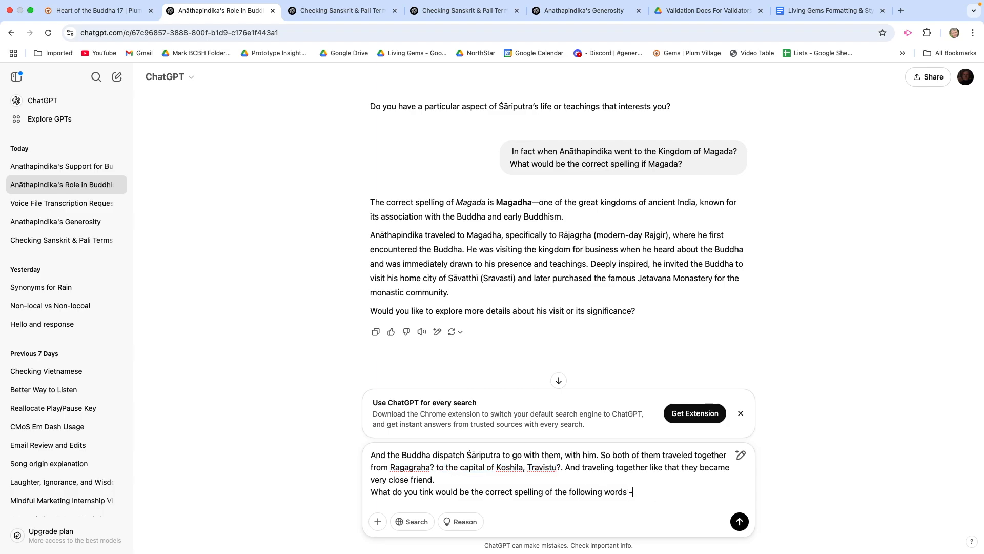
{"action": "key", "text": "ctrl+v"}
{"action": "type", "text": ", in the tex"}
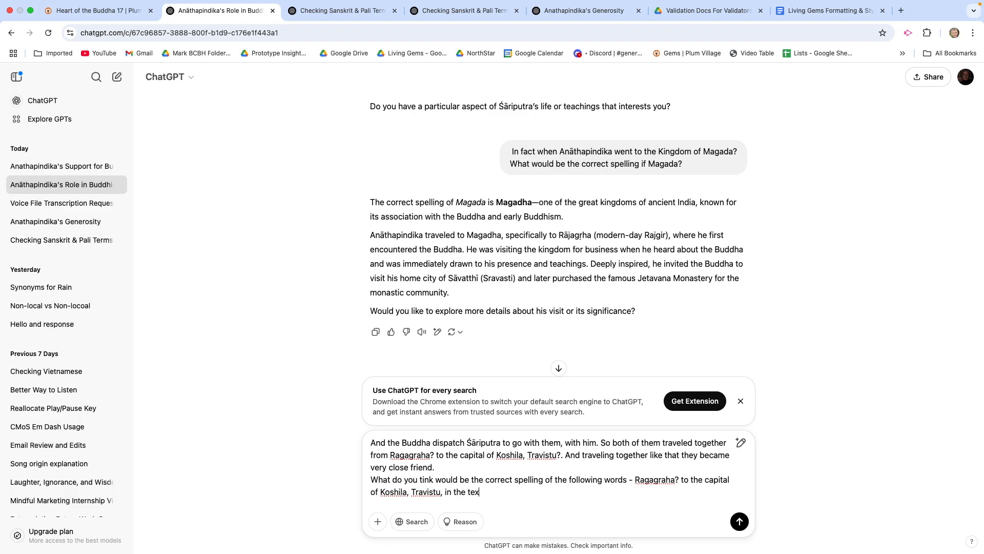
{"action": "type", "text": "t above?"}
{"action": "key", "text": "Return"}
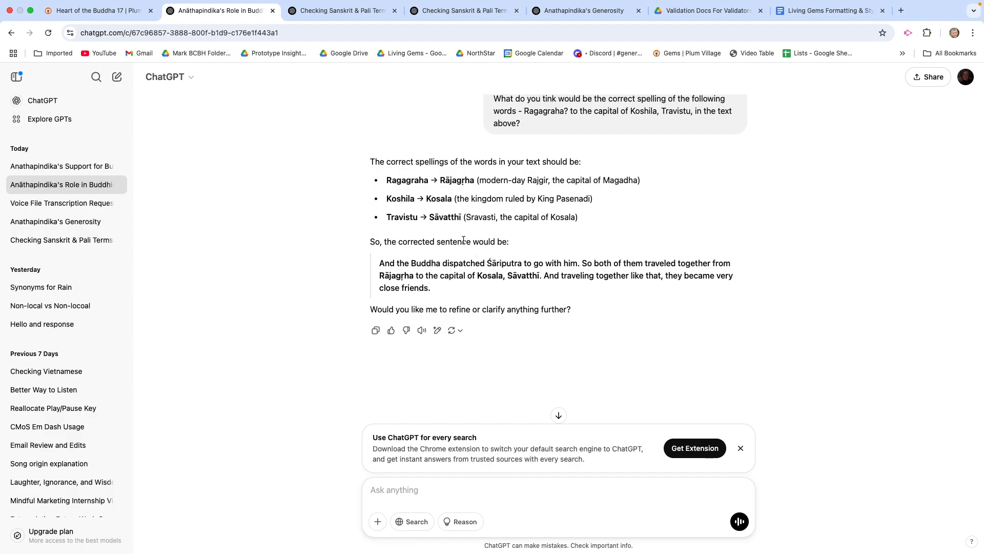
Step: Switch to the Plum Village transcript and play the talk from "And the Buddha dispatch" through the phrase "to the capital of Koshila, Travistu"
{"action": "left_click", "coordinate": [122, 11]}
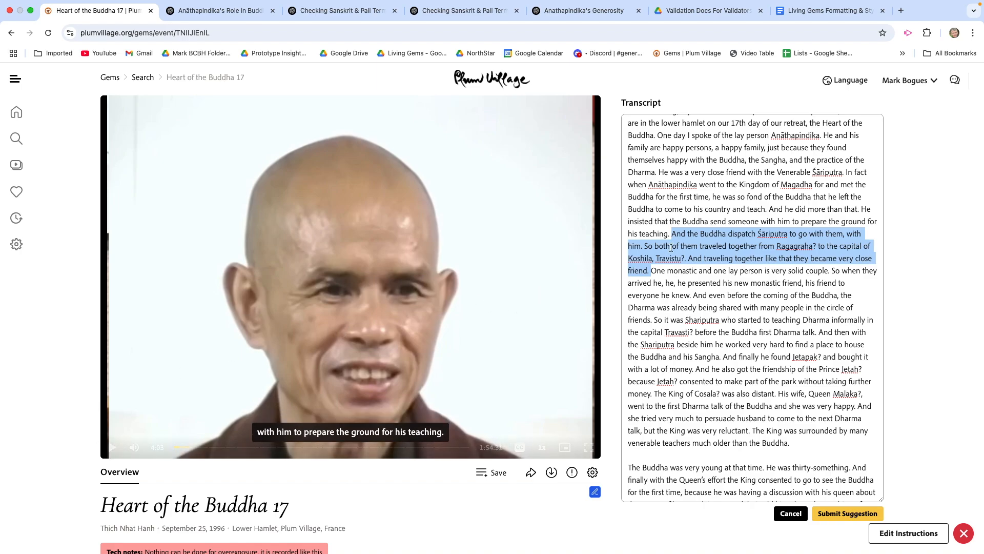
{"action": "left_click", "coordinate": [669, 228]}
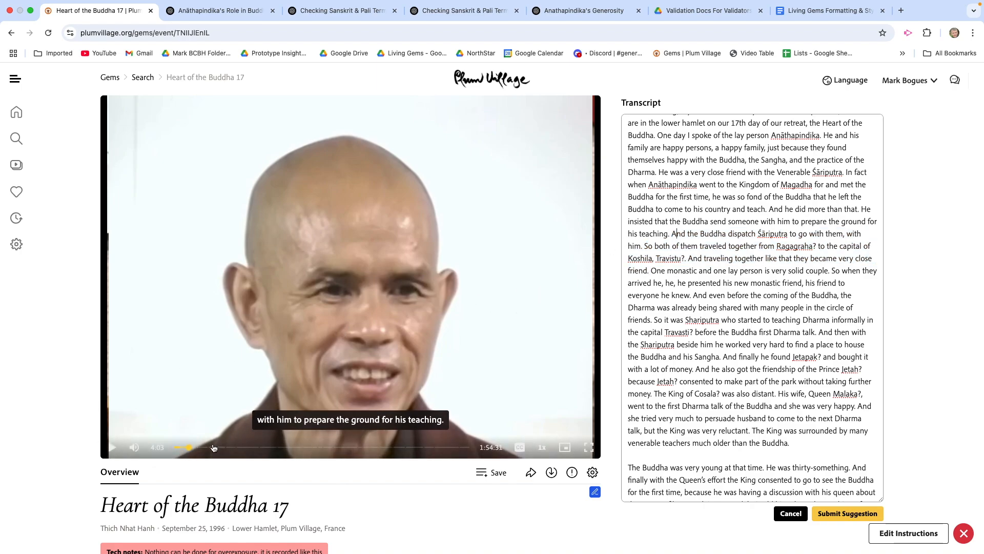
{"action": "left_click", "coordinate": [112, 448]}
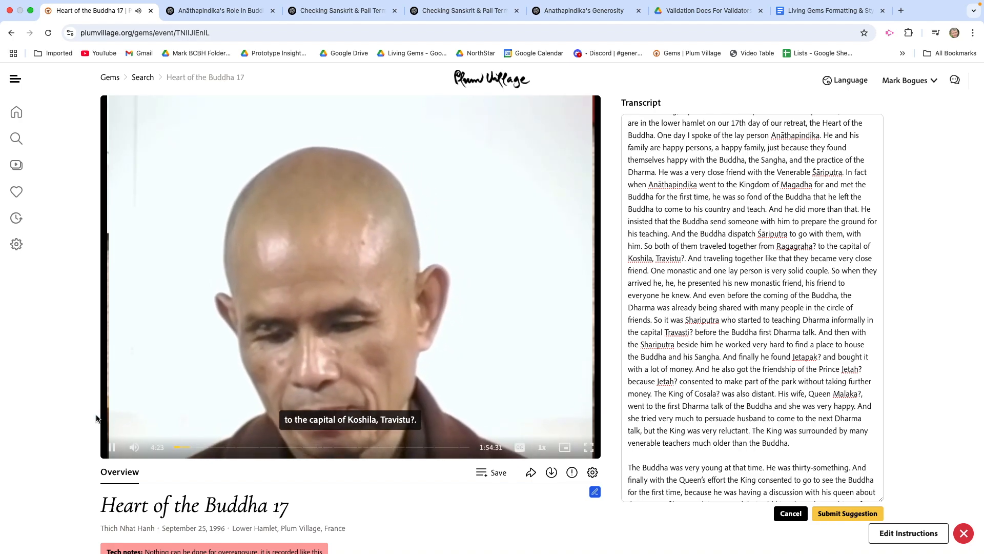
{"action": "left_click", "coordinate": [110, 445]}
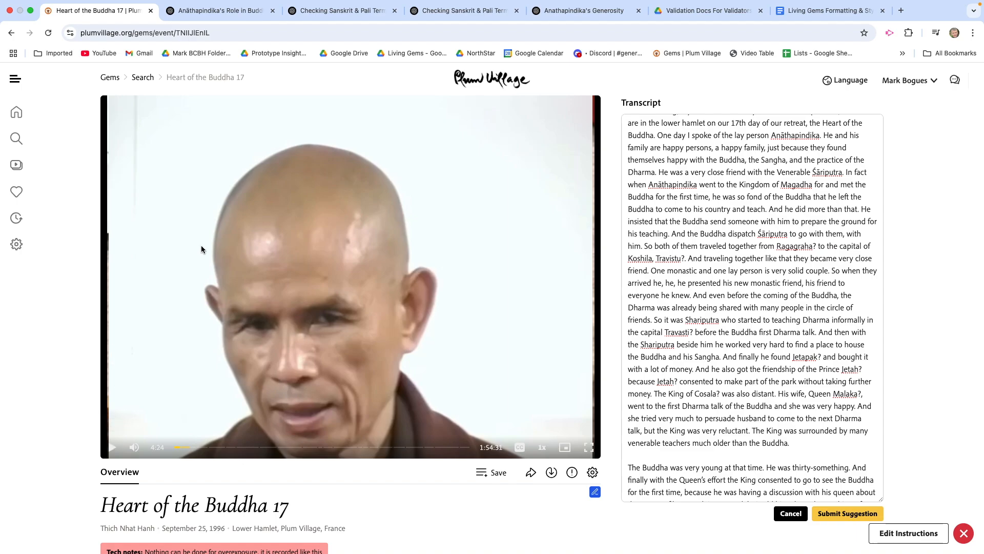
Step: Return to ChatGPT and send the question "What would these terms be in Sanskrit with the appopriate diacritics?"
{"action": "left_click", "coordinate": [226, 10]}
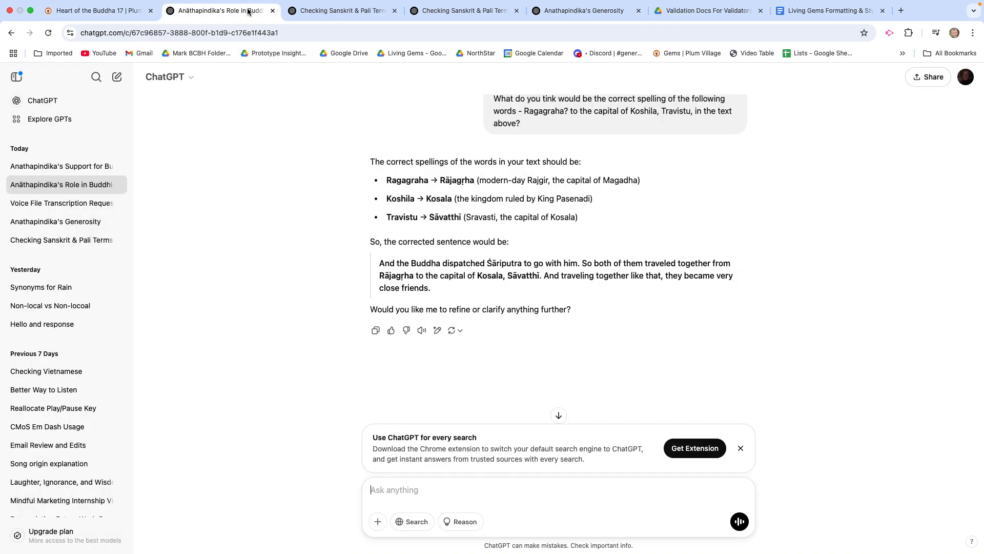
{"action": "left_click", "coordinate": [377, 488]}
{"action": "type", "text": "What would these t"}
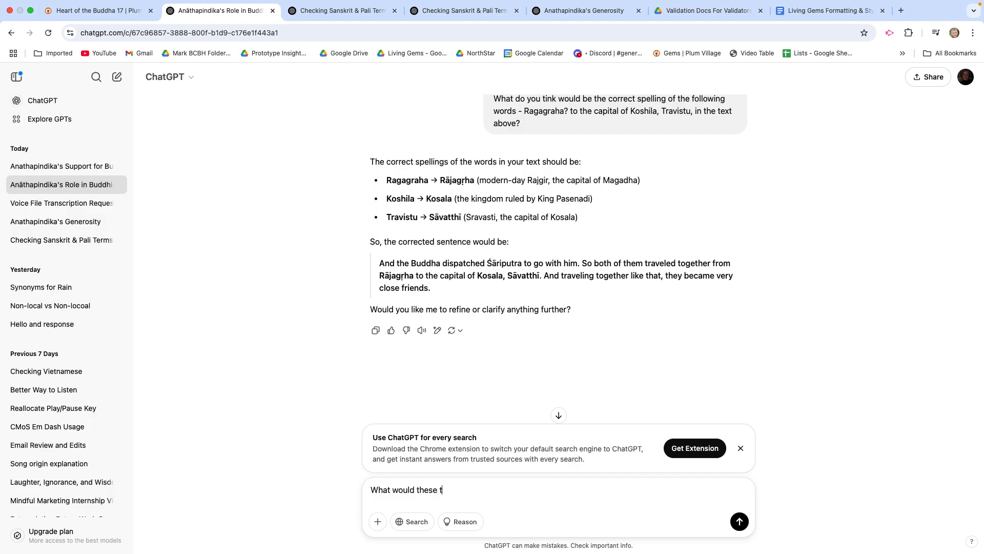
{"action": "type", "text": "erms be in Sanskrit with"}
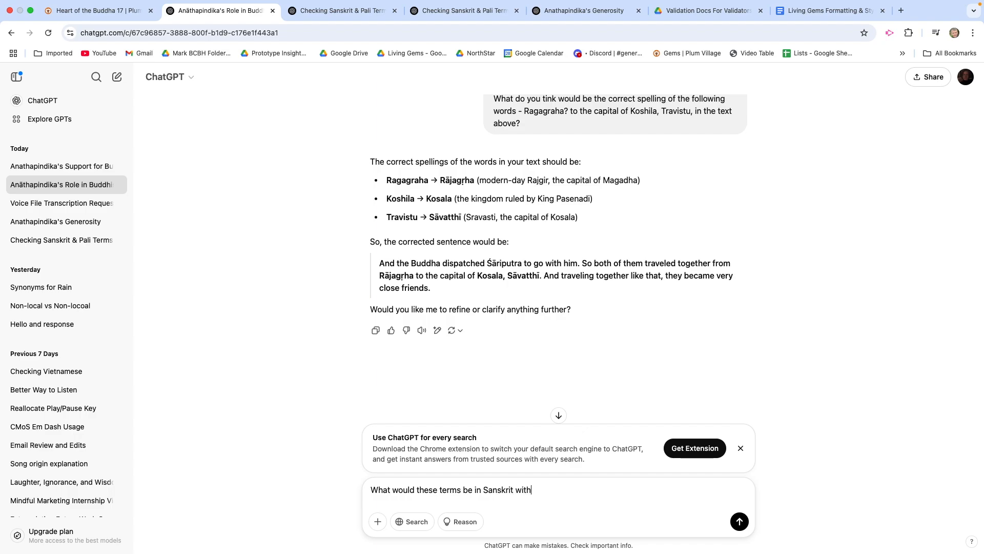
{"action": "type", "text": " the appopriate diacritics?"}
{"action": "key", "text": "Return"}
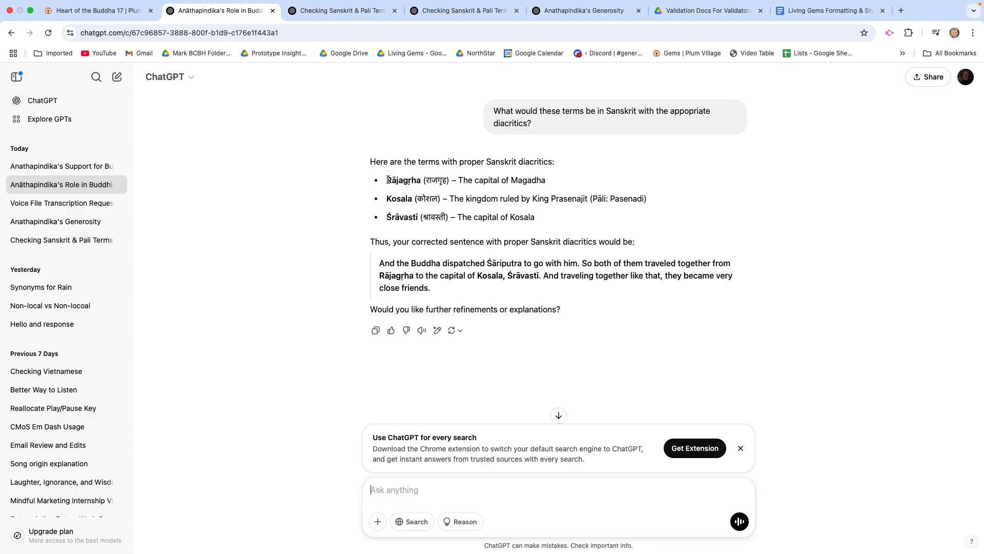
Step: Copy Rājagṛha from ChatGPT's reply and replace "Ragagraha?" with it in the Plum Village transcript
{"action": "left_click_drag", "start_coordinate": [388, 179], "coordinate": [418, 182]}
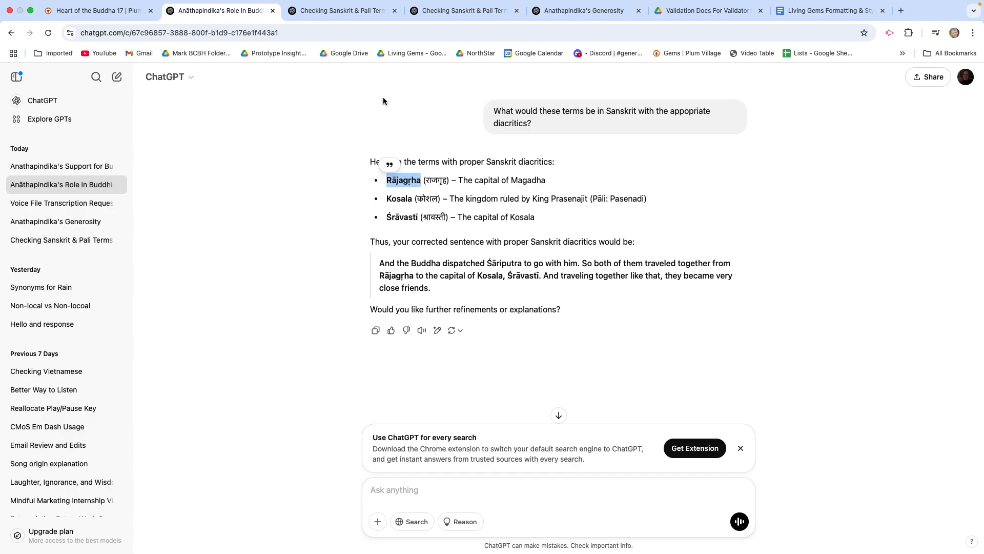
{"action": "left_click", "coordinate": [104, 11]}
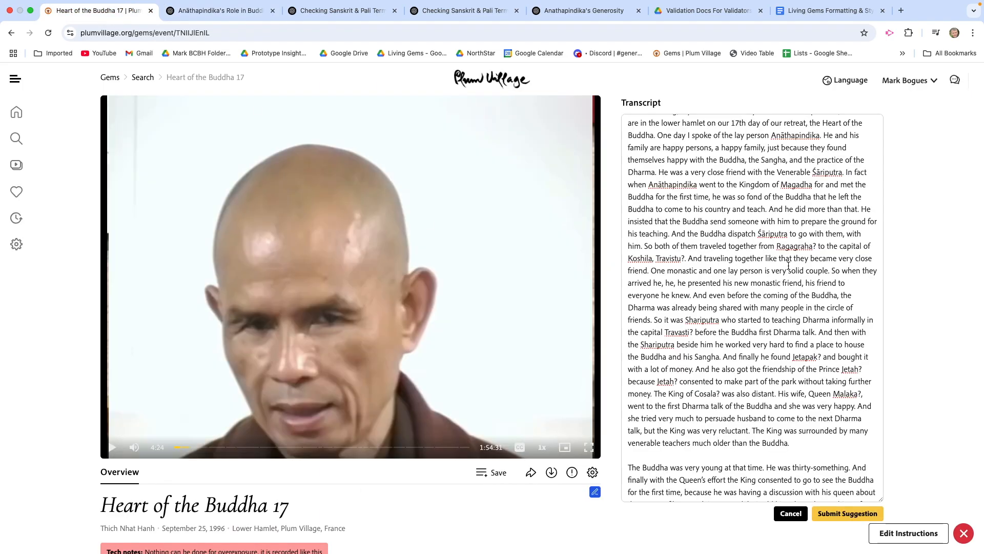
{"action": "double_click", "coordinate": [794, 246]}
{"action": "type", "text": "Rājagrha"}
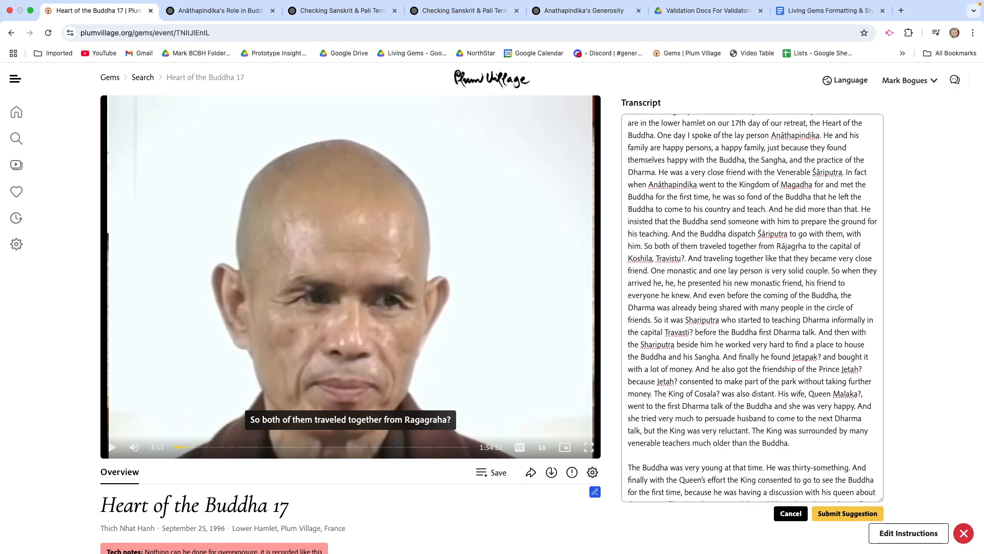
Step: Copy Kosala from ChatGPT's reply and replace Koshila with it in the Plum Village transcript
{"action": "left_click", "coordinate": [245, 12]}
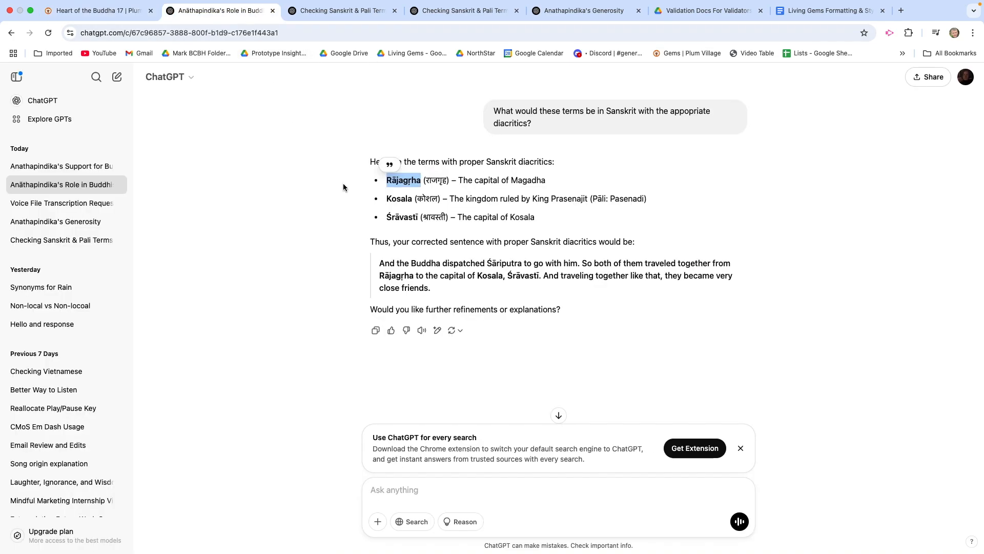
{"action": "double_click", "coordinate": [400, 200]}
{"action": "key", "text": "super+c"}
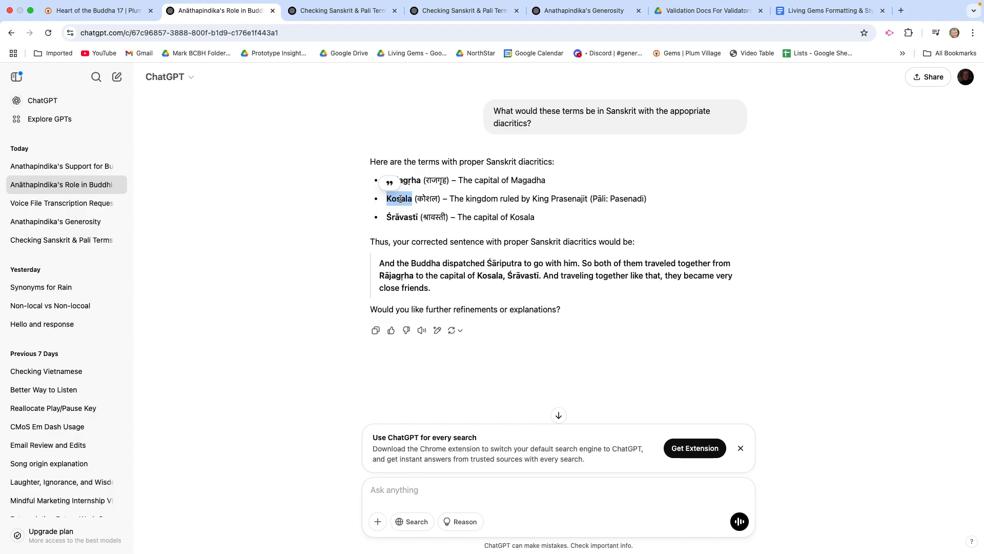
{"action": "left_click", "coordinate": [110, 11]}
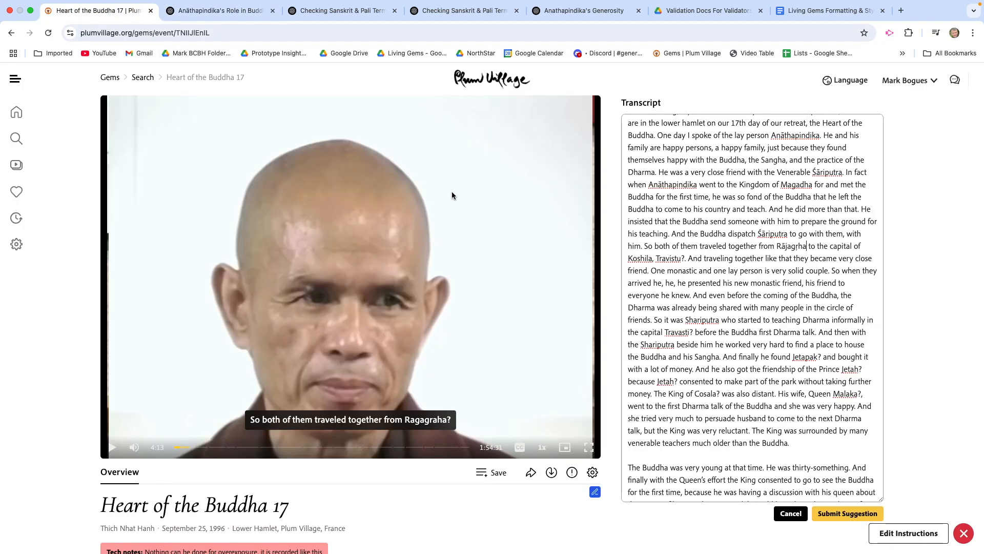
{"action": "double_click", "coordinate": [639, 258]}
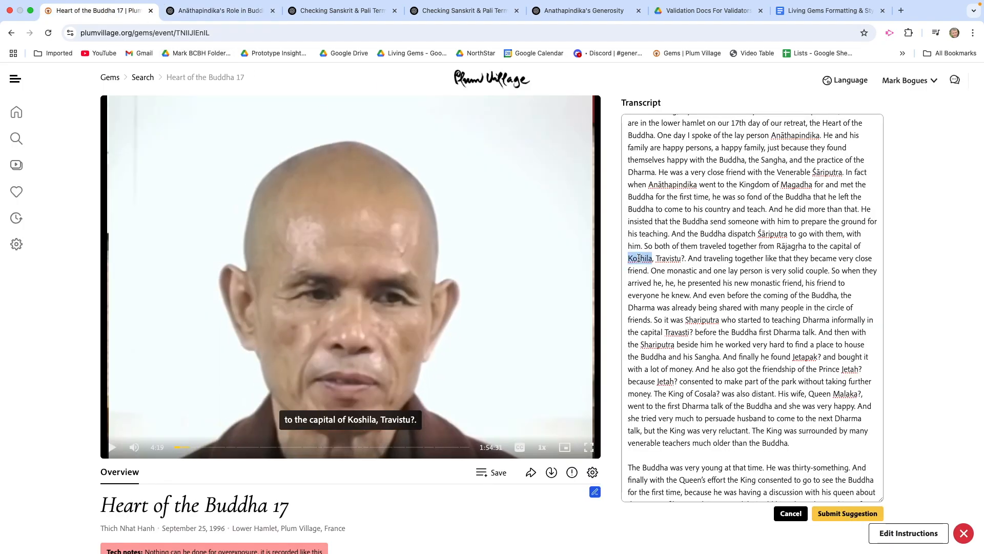
{"action": "key", "text": "super+v"}
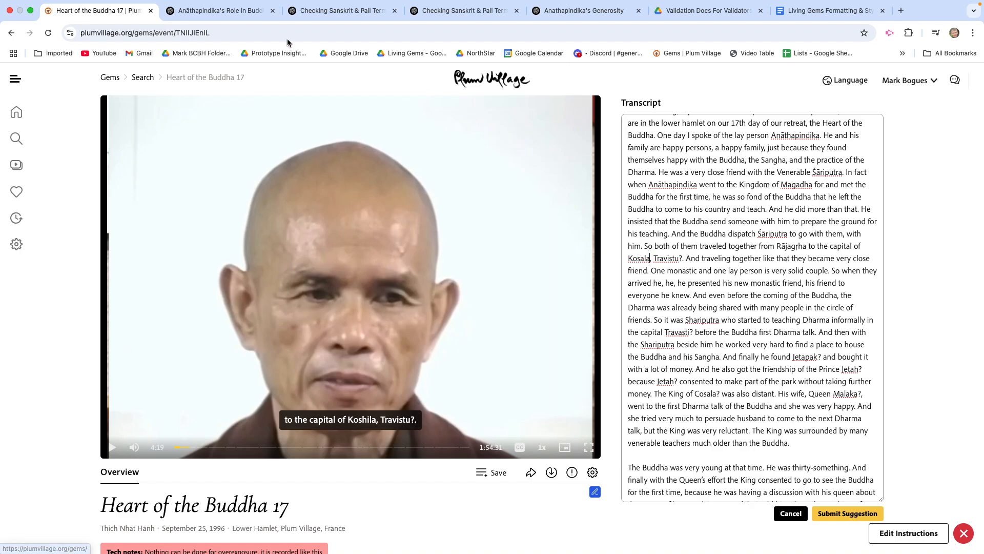
Step: Copy Śrāvastī from ChatGPT's reply, replace Travistu with it in the Plum Village transcript, and remove the question mark after it
{"action": "left_click", "coordinate": [215, 11]}
{"action": "left_click", "coordinate": [402, 214]}
{"action": "double_click", "coordinate": [401, 215]}
{"action": "key", "text": "super+c"}
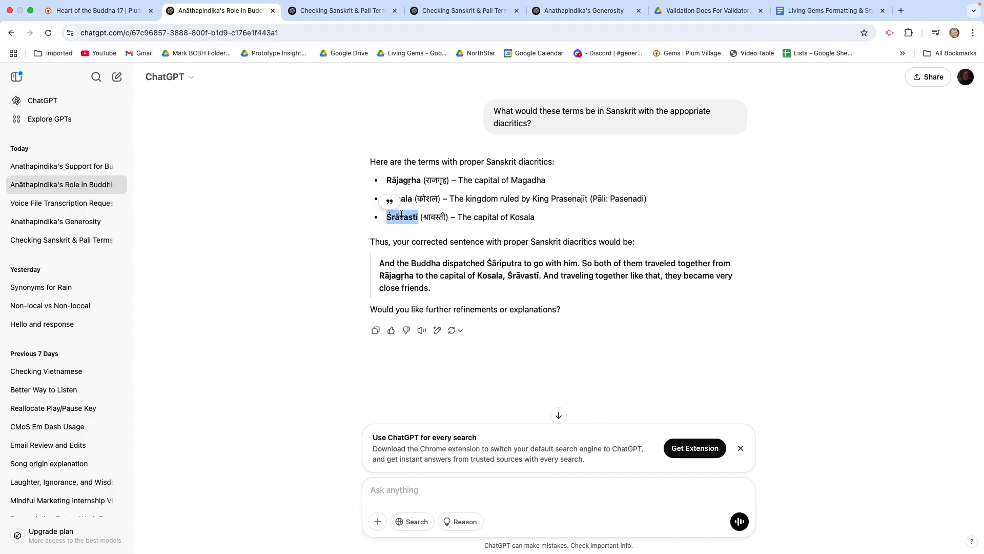
{"action": "left_click", "coordinate": [95, 11]}
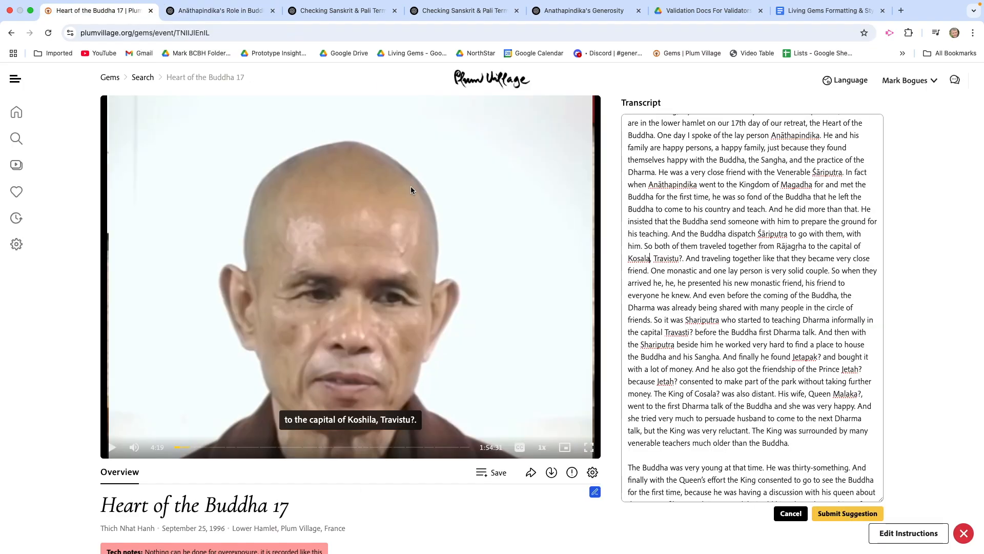
{"action": "double_click", "coordinate": [670, 257]}
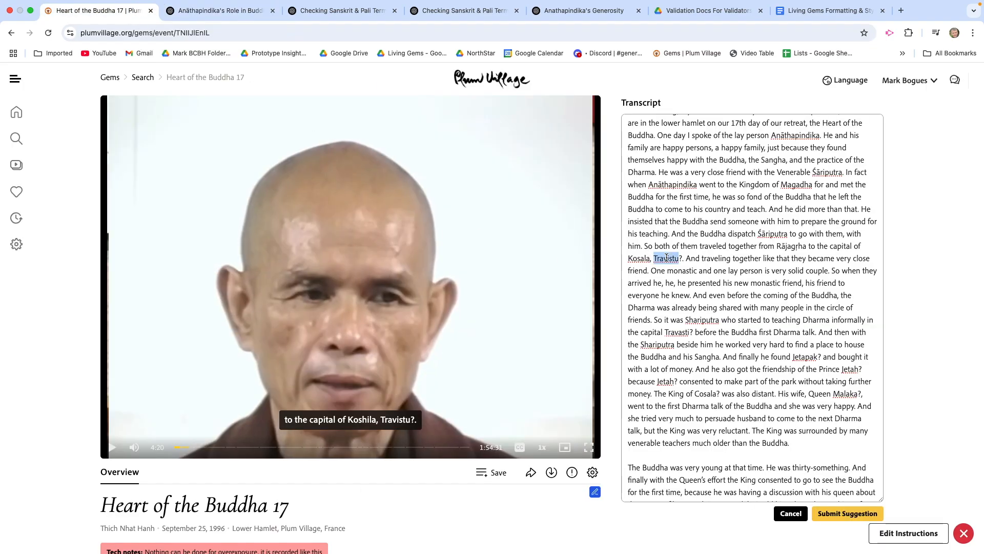
{"action": "key", "text": "super+v"}
{"action": "key", "text": "Delete"}
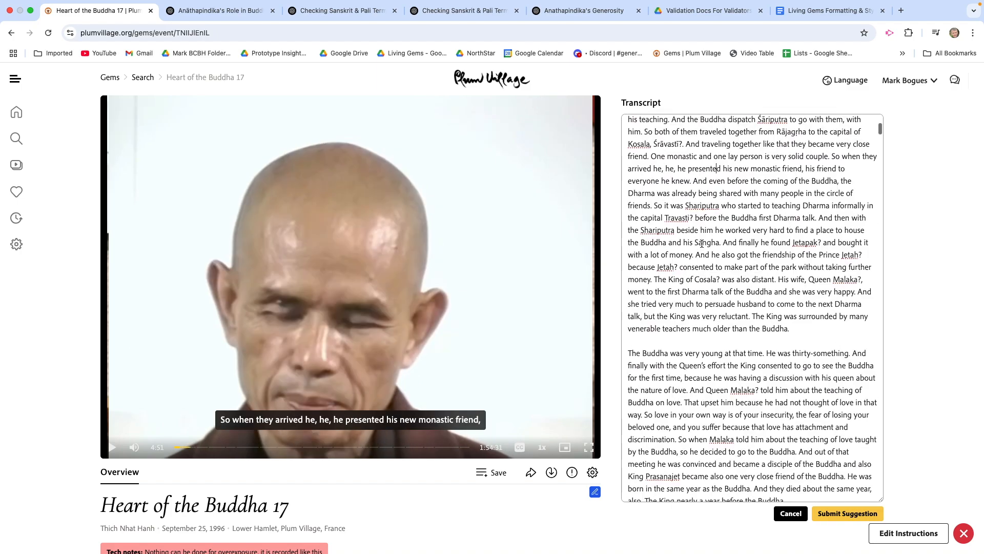
Step: Replace Shariputra after "So it was" with Śāriputra copied from the earlier "And the Buddha dispatch" sentence
{"action": "scroll", "coordinate": [702, 244], "scroll_direction": "up", "scroll_amount": 1}
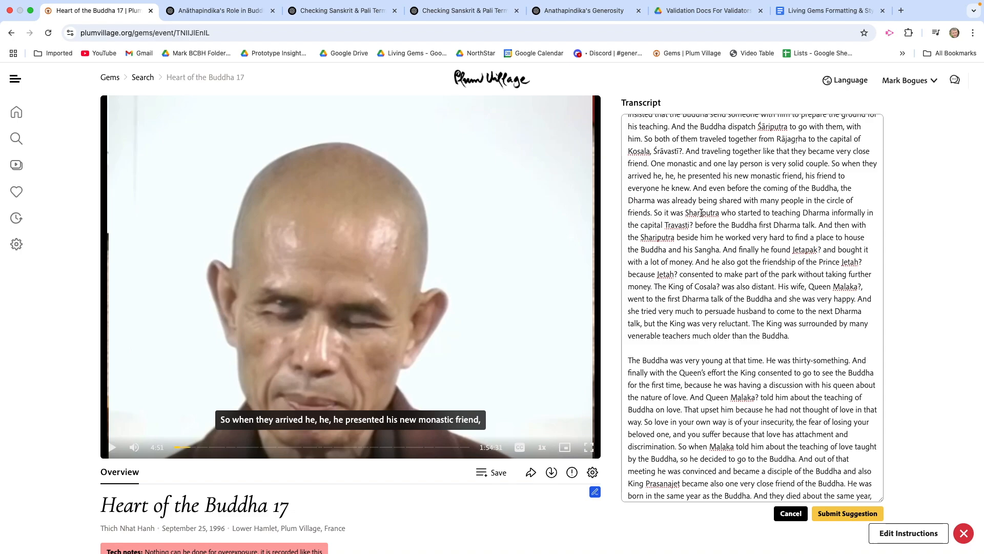
{"action": "double_click", "coordinate": [770, 127]}
{"action": "key", "text": "super+c"}
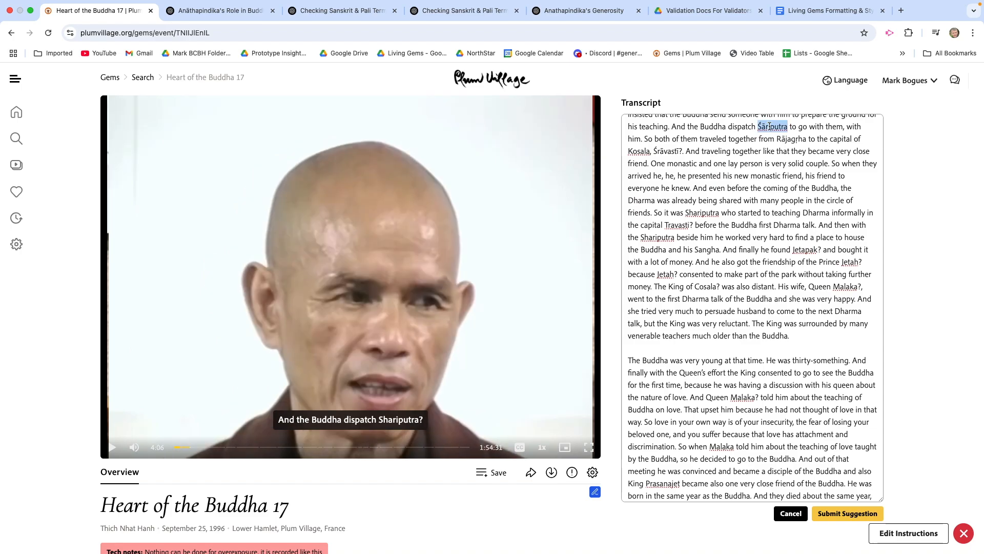
{"action": "left_click", "coordinate": [700, 212]}
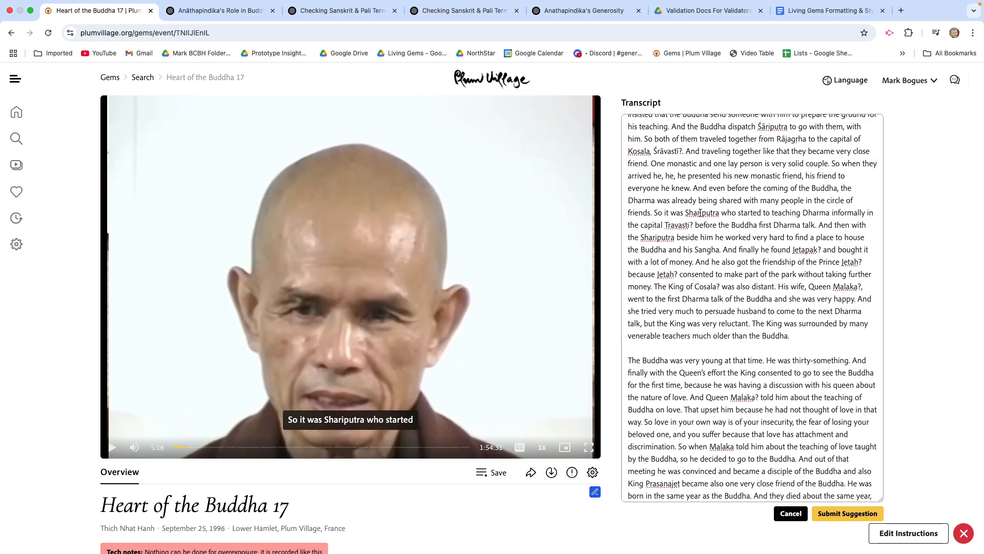
{"action": "double_click", "coordinate": [701, 213]}
{"action": "key", "text": "super+v"}
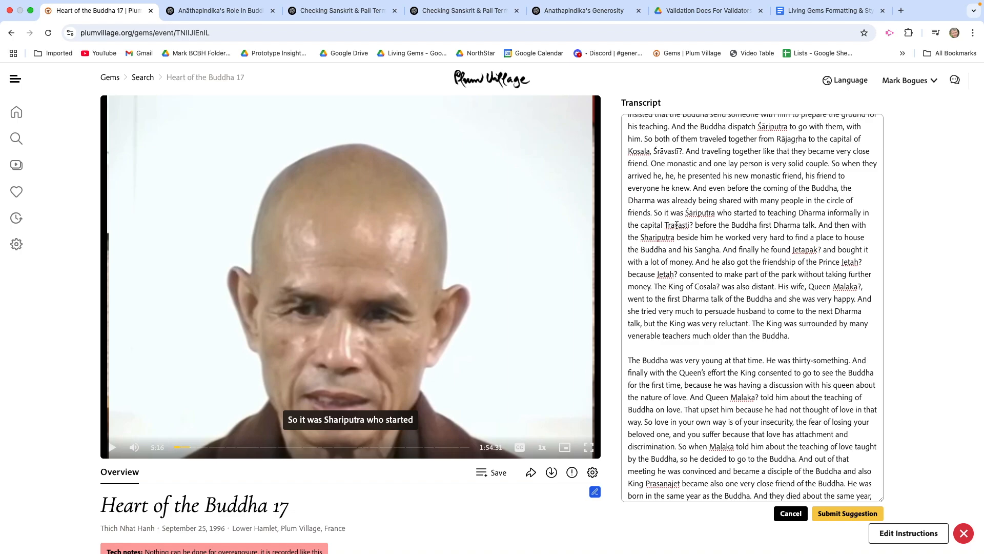
Step: Copy Śrāvastī from after "the capital of Kosala" in the transcript
{"action": "double_click", "coordinate": [666, 151]}
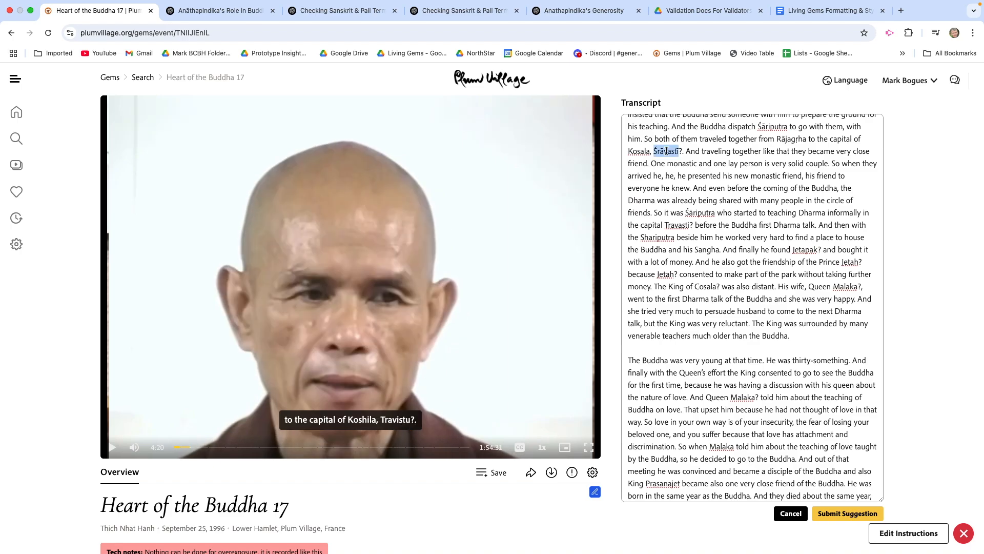
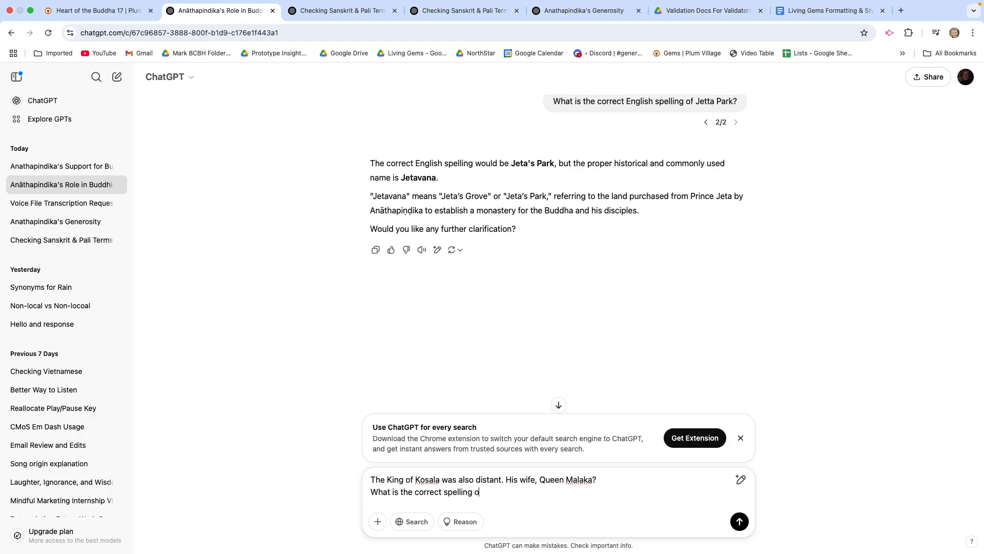
Step: Finish the question asking for the correct spelling of Queen Malaka and send it to ChatGPT
{"action": "type", "text": "en "}
{"action": "type", "text": "Mall"}
{"action": "type", "text": "aka"}
{"action": "type", "text": "?"}
{"action": "key", "text": "Return"}
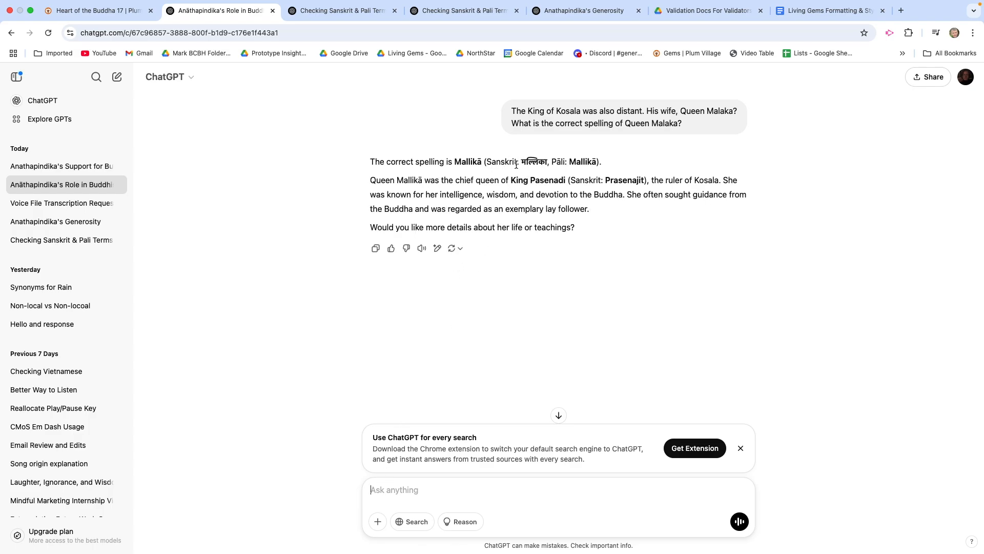
Step: Copy Mallikā from ChatGPT's reply, replace Malaka after "His wife, Queen" in the Plum Village transcript, and remove the question mark after it
{"action": "double_click", "coordinate": [470, 161]}
{"action": "key", "text": "super+c"}
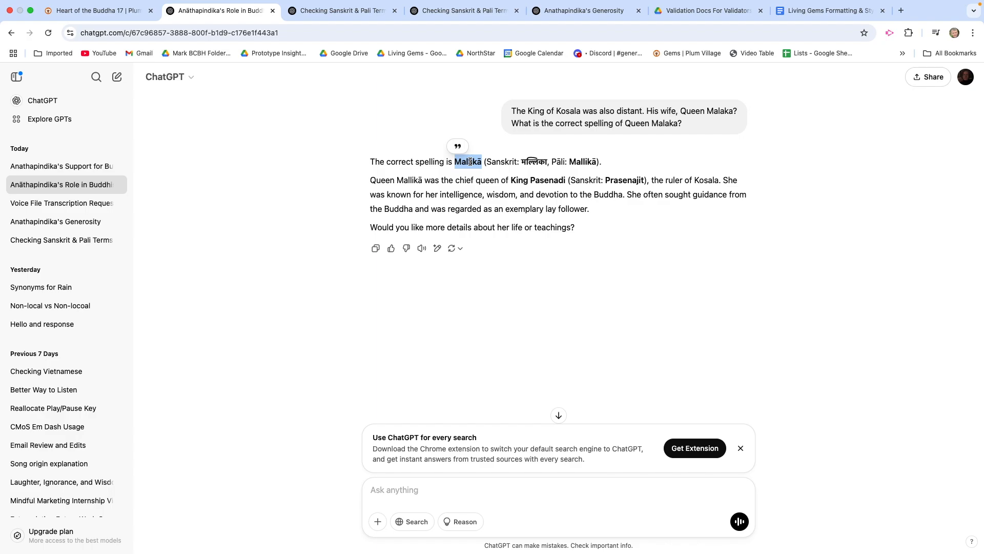
{"action": "left_click", "coordinate": [113, 10]}
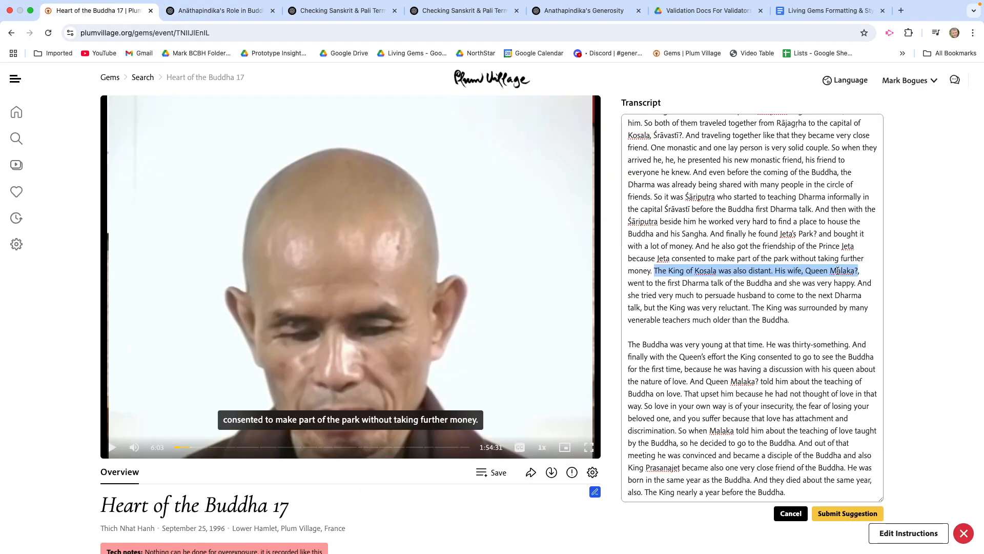
{"action": "double_click", "coordinate": [838, 270]}
{"action": "key", "text": "super+v"}
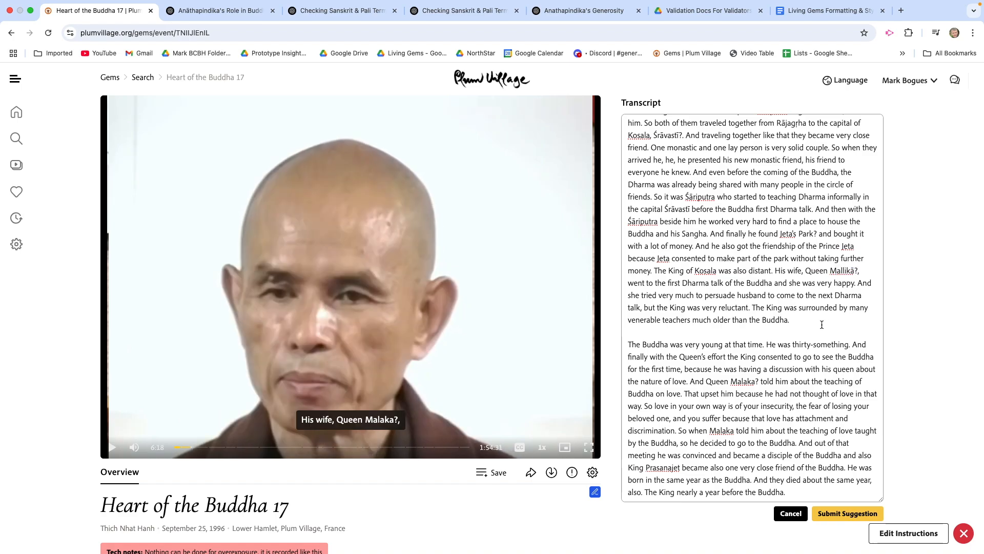
{"action": "key", "text": "BackSpace"}
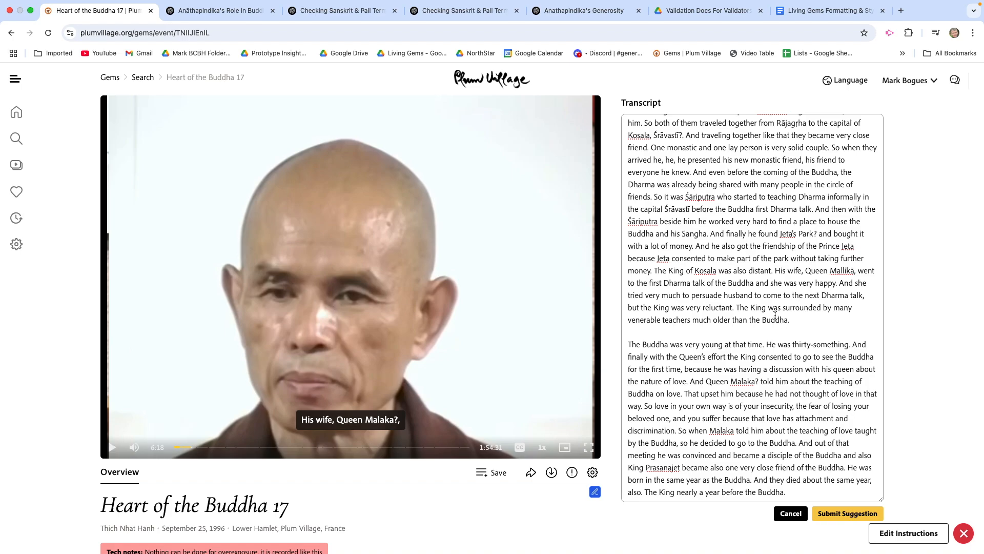
Step: Replace Malaka with Mallikā after "And Queen" and "So when" in the next paragraph, removing the question mark after the first one
{"action": "scroll", "coordinate": [752, 301], "scroll_direction": "down", "scroll_amount": 1}
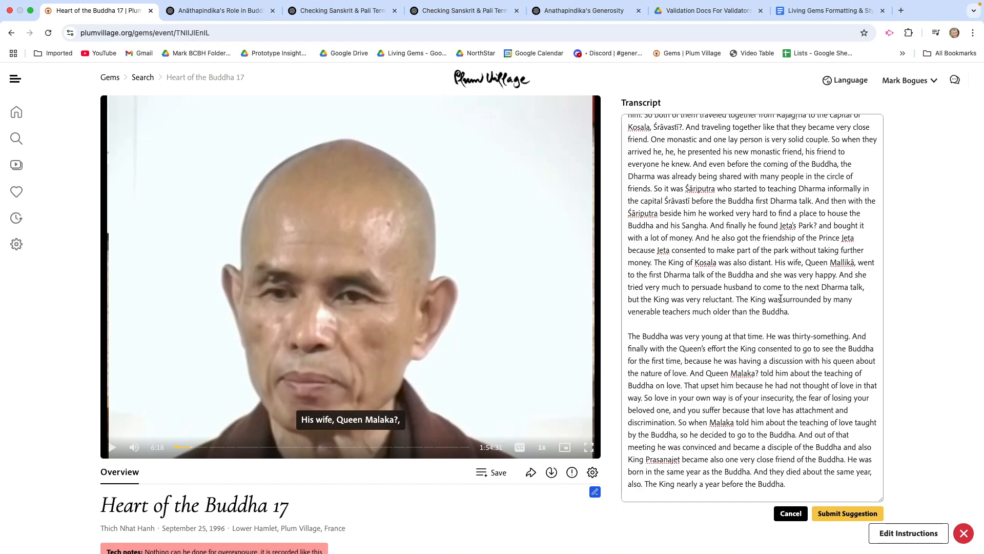
{"action": "scroll", "coordinate": [778, 299], "scroll_direction": "down", "scroll_amount": 2}
{"action": "scroll", "coordinate": [776, 309], "scroll_direction": "down", "scroll_amount": 3}
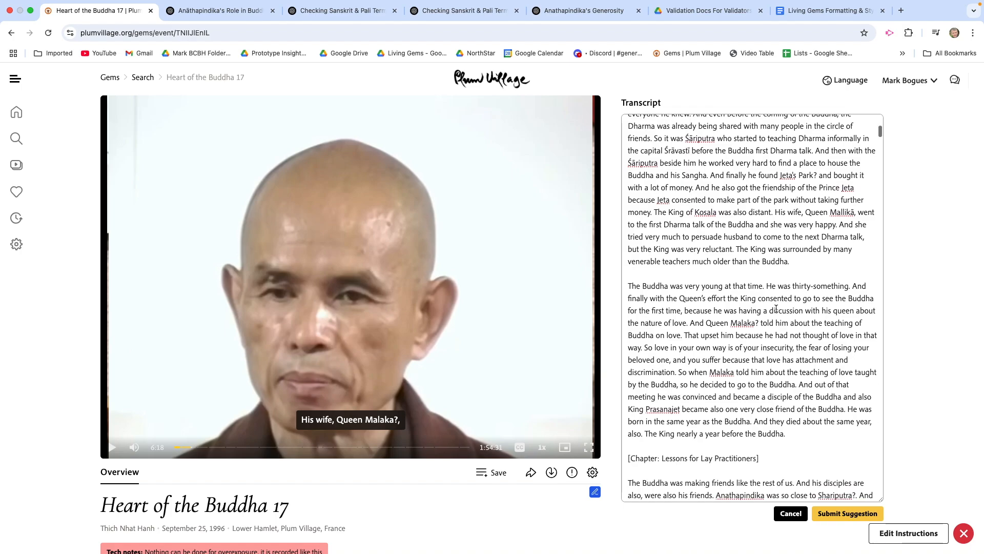
{"action": "scroll", "coordinate": [771, 310], "scroll_direction": "down", "scroll_amount": 1}
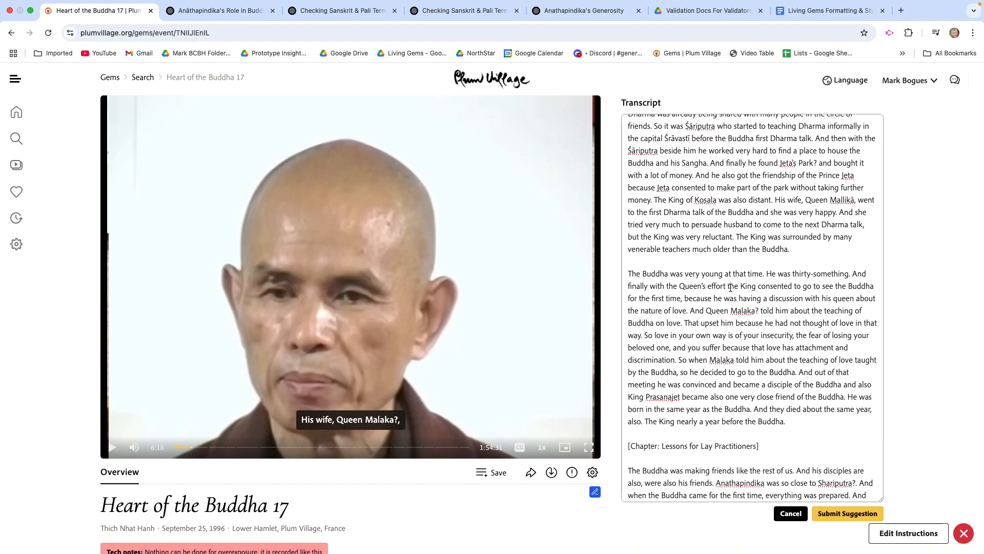
{"action": "double_click", "coordinate": [742, 310]}
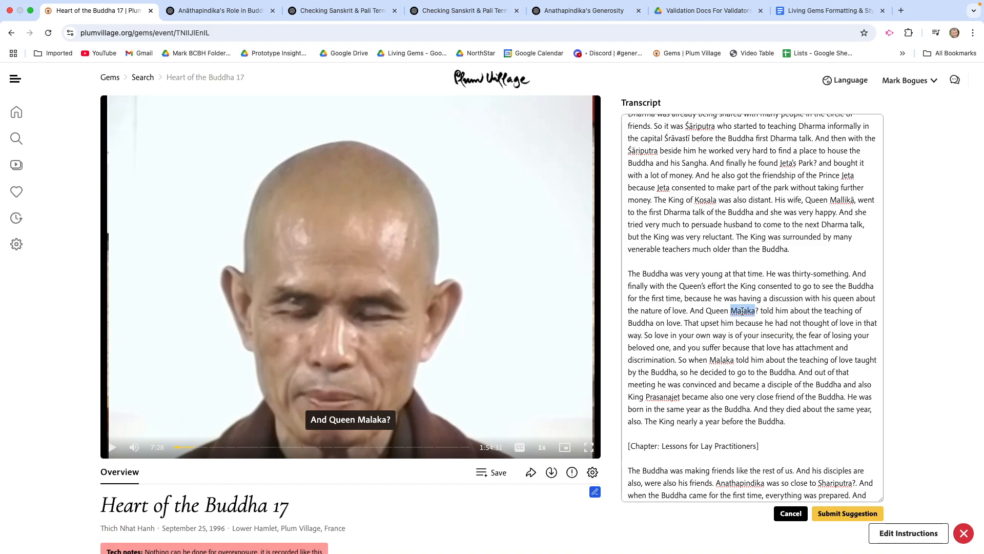
{"action": "type", "text": "Mallikā"}
{"action": "key", "text": "Delete"}
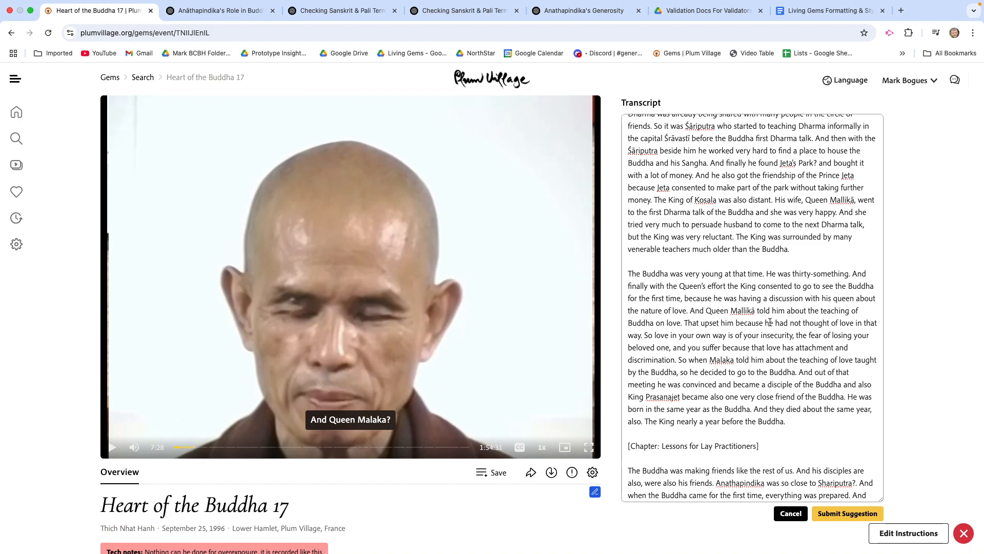
{"action": "double_click", "coordinate": [721, 359]}
{"action": "type", "text": "Mallikā"}
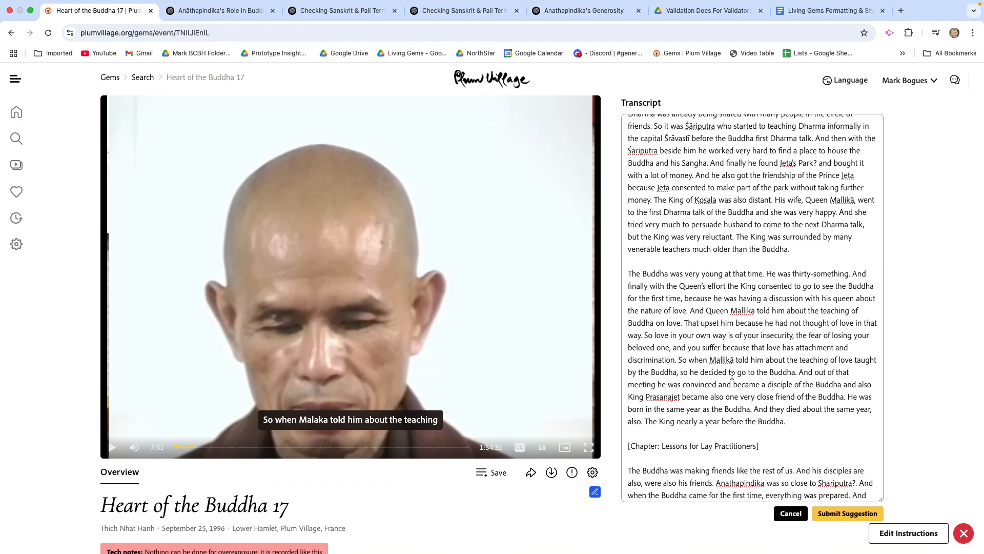
Step: Copy "King Prasanajet" from the transcript and send it to ChatGPT to check the spelling
{"action": "scroll", "coordinate": [732, 376], "scroll_direction": "down", "scroll_amount": 3}
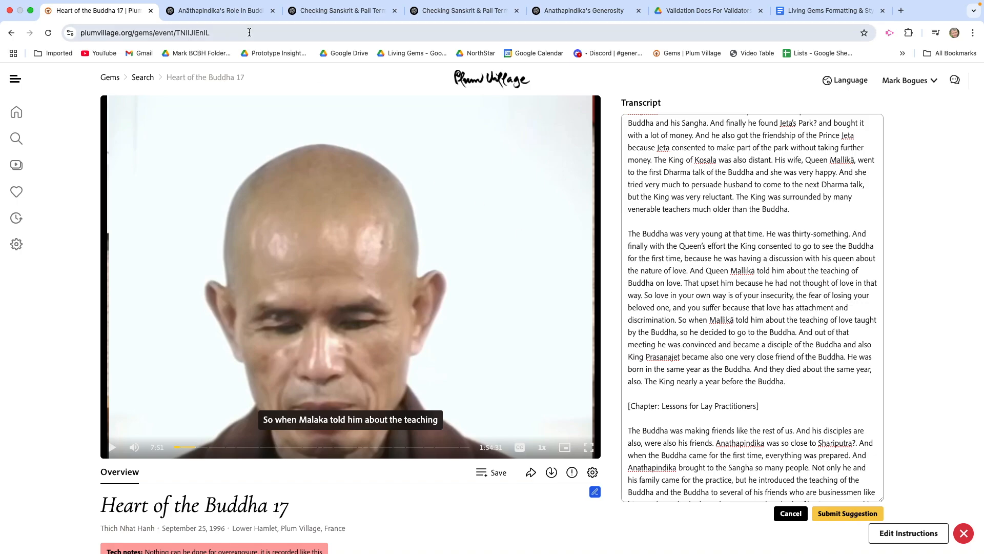
{"action": "left_click", "coordinate": [234, 15]}
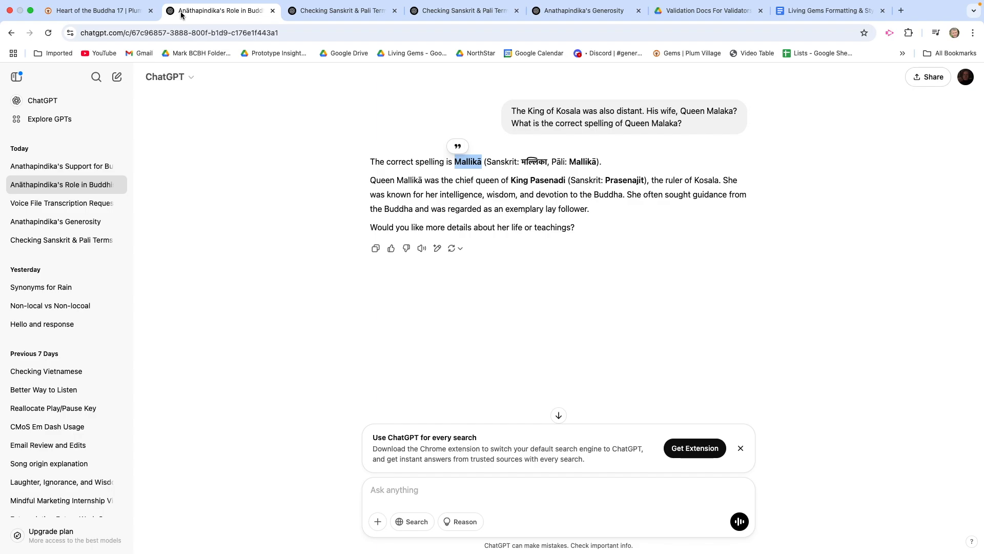
{"action": "left_click", "coordinate": [135, 11]}
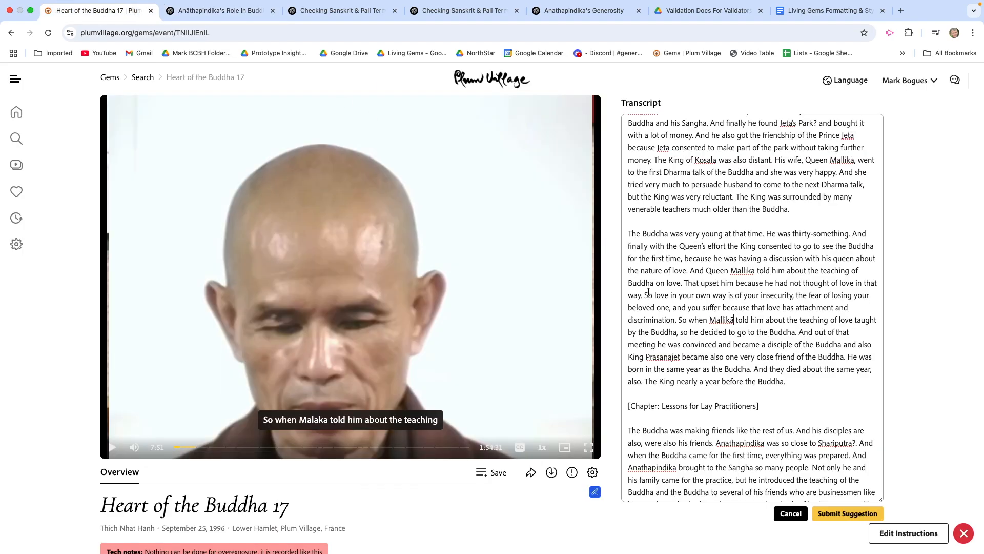
{"action": "left_click_drag", "start_coordinate": [629, 357], "coordinate": [682, 358]}
{"action": "key", "text": "super+c"}
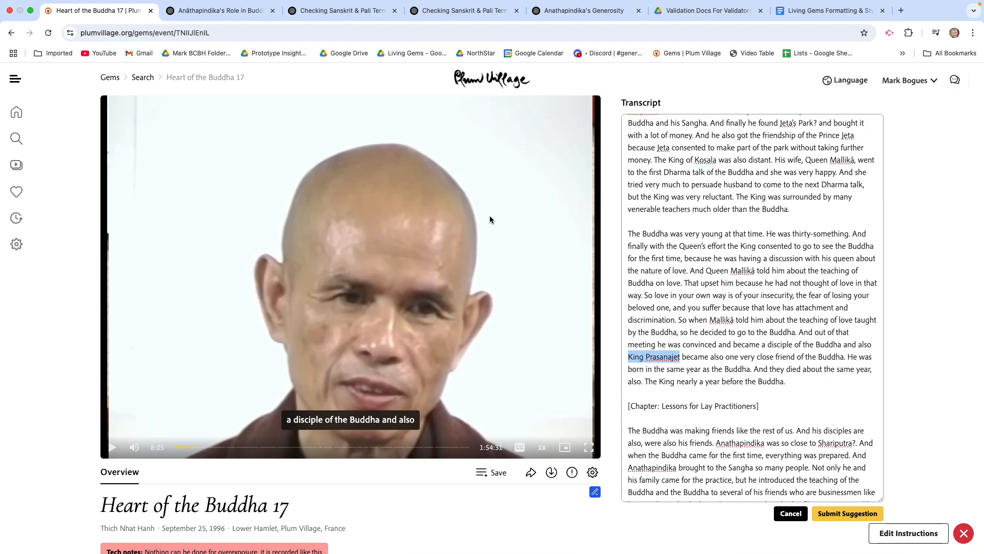
{"action": "left_click", "coordinate": [239, 12]}
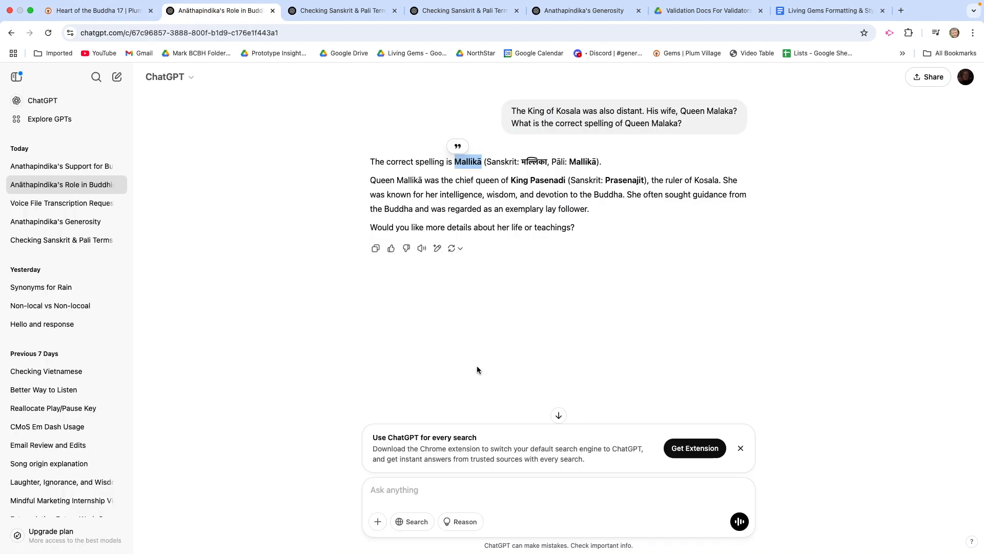
{"action": "left_click", "coordinate": [393, 490]}
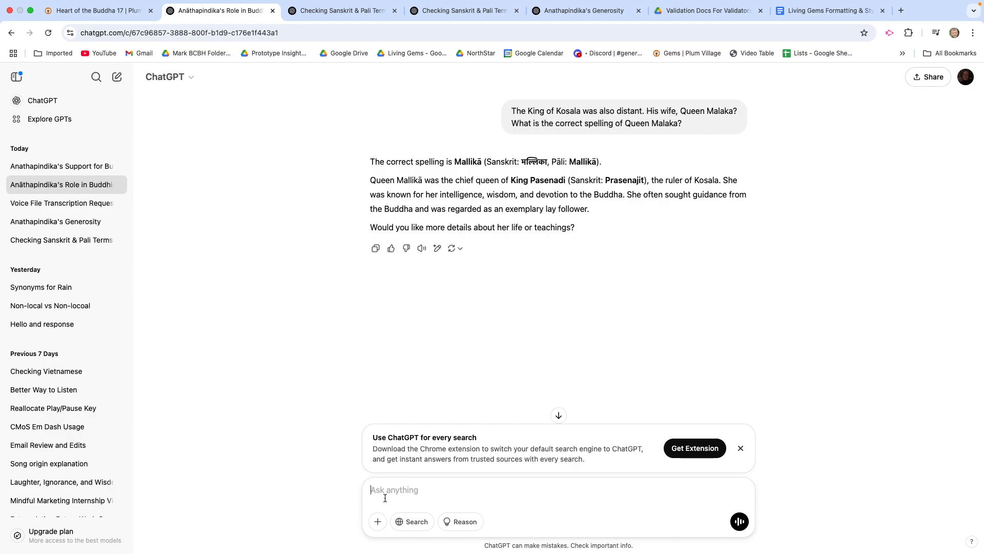
{"action": "key", "text": "super+v"}
{"action": "key", "text": "Return"}
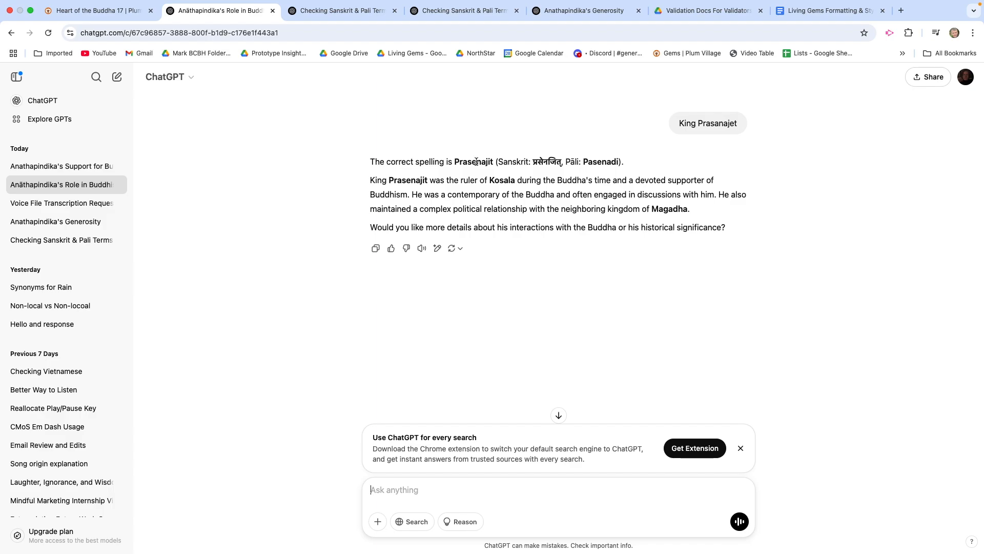
Step: Copy Prasenajit from ChatGPT's reply and replace Prasanajet with it after "King" in the Plum Village transcript
{"action": "double_click", "coordinate": [477, 162]}
{"action": "key", "text": "ctrl+c"}
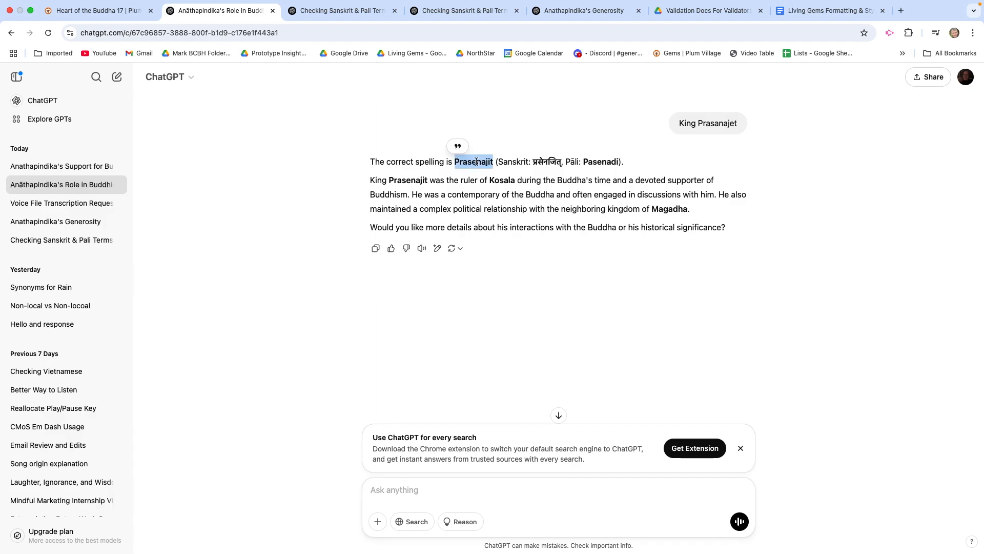
{"action": "left_click", "coordinate": [95, 11]}
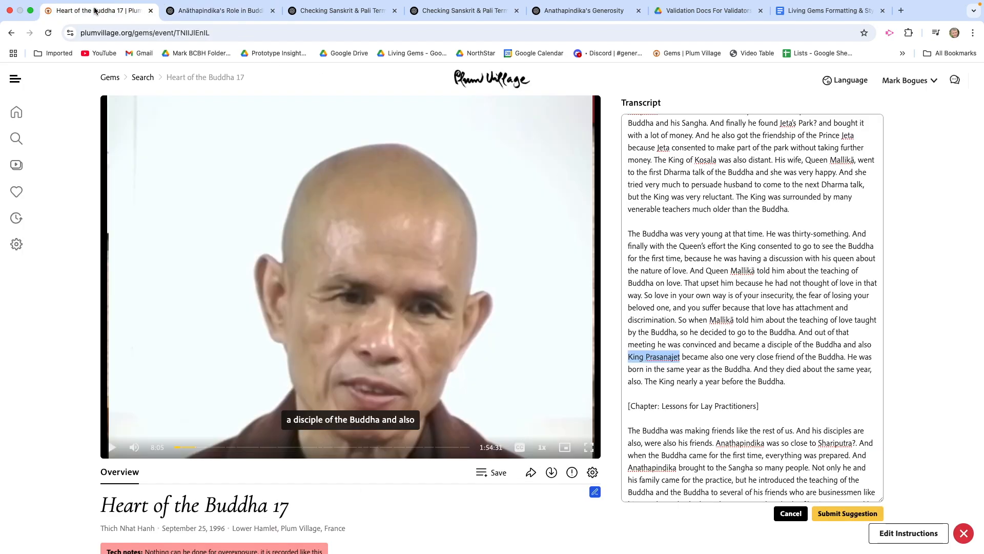
{"action": "left_click", "coordinate": [654, 355]}
{"action": "left_click_drag", "start_coordinate": [646, 358], "coordinate": [681, 362]}
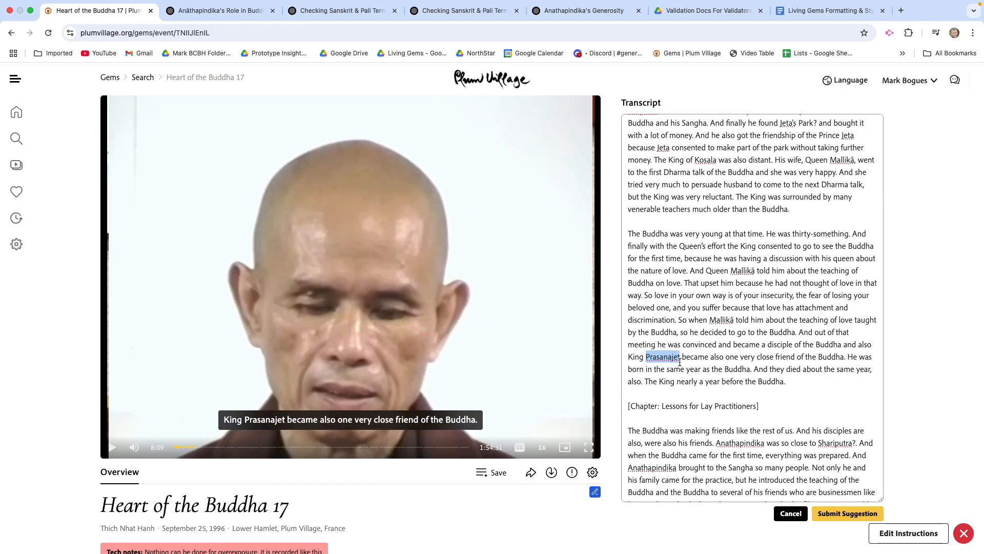
{"action": "key", "text": "ctrl+v"}
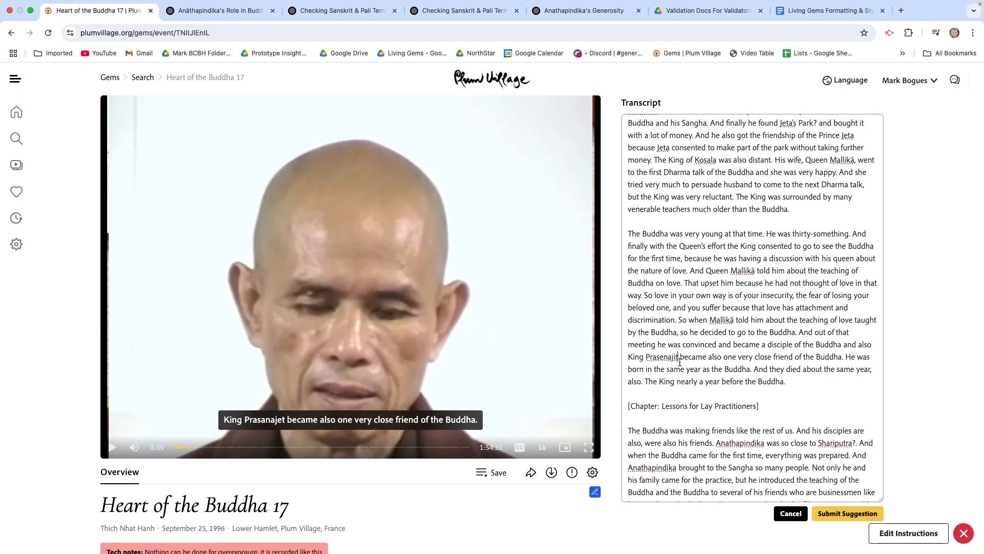
Step: Read on through the Lessons for Lay Practitioners chapter, then search the page for "Sanskrit" and go to the second match
{"action": "scroll", "coordinate": [680, 366], "scroll_direction": "down", "scroll_amount": 2}
{"action": "scroll", "coordinate": [673, 316], "scroll_direction": "down", "scroll_amount": 2}
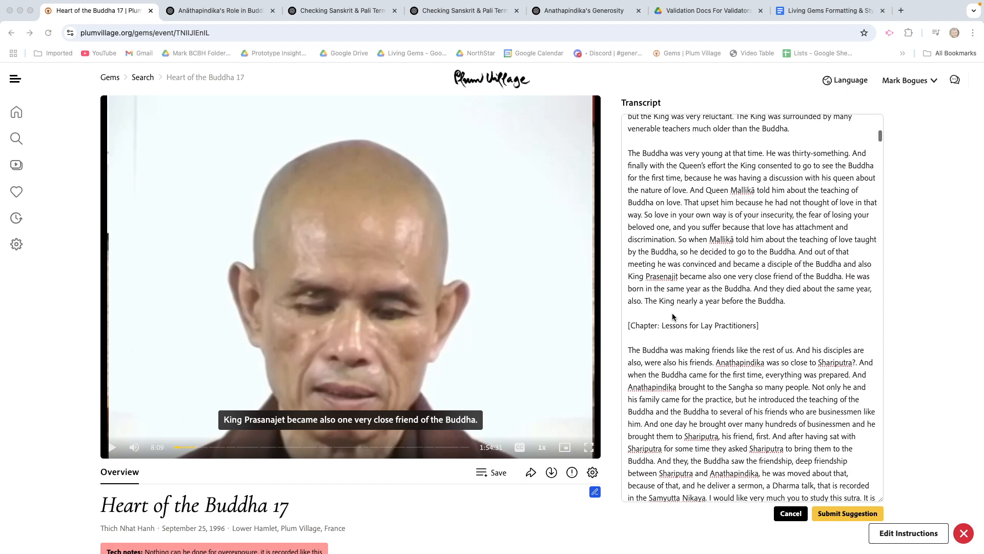
{"action": "scroll", "coordinate": [673, 317], "scroll_direction": "down", "scroll_amount": 1}
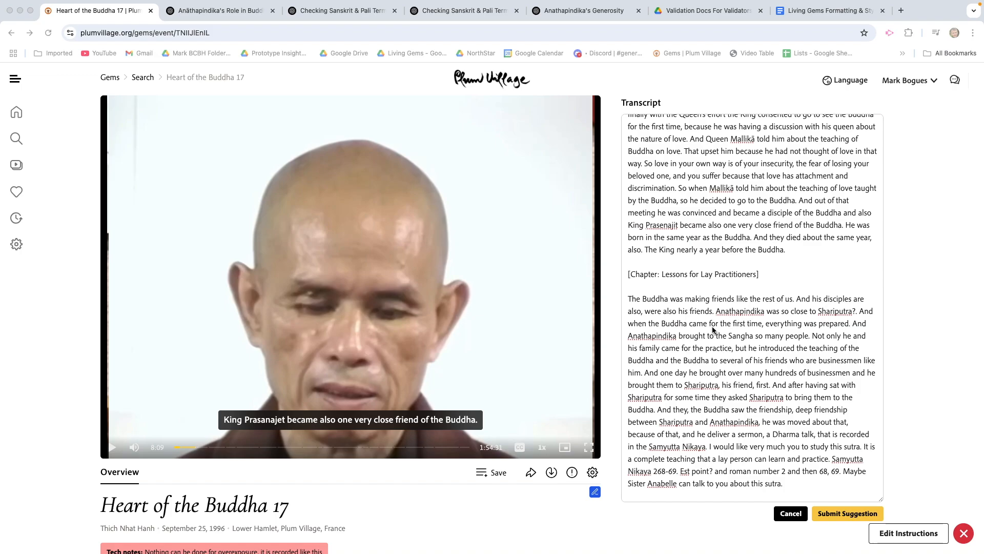
{"action": "scroll", "coordinate": [713, 329], "scroll_direction": "down", "scroll_amount": 1}
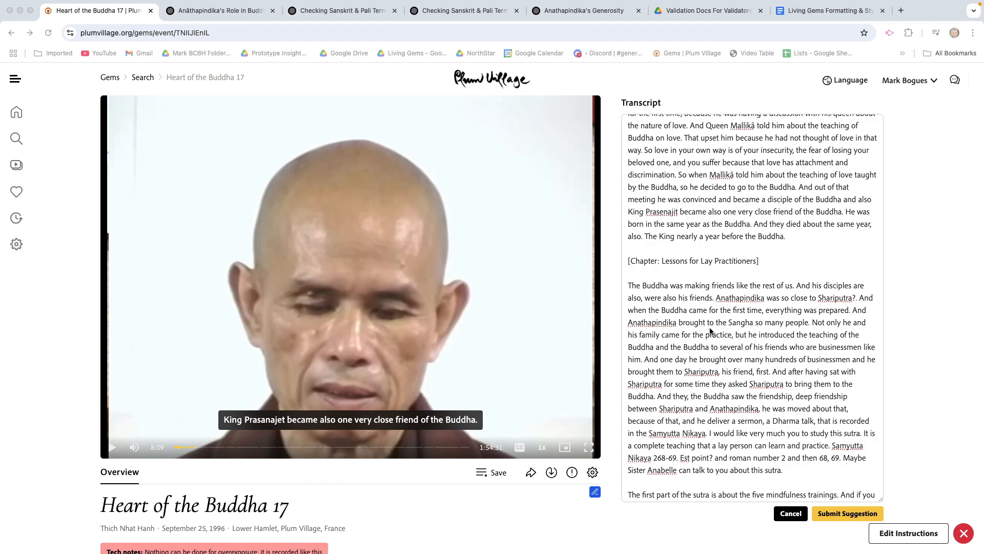
{"action": "scroll", "coordinate": [710, 326], "scroll_direction": "down", "scroll_amount": 2}
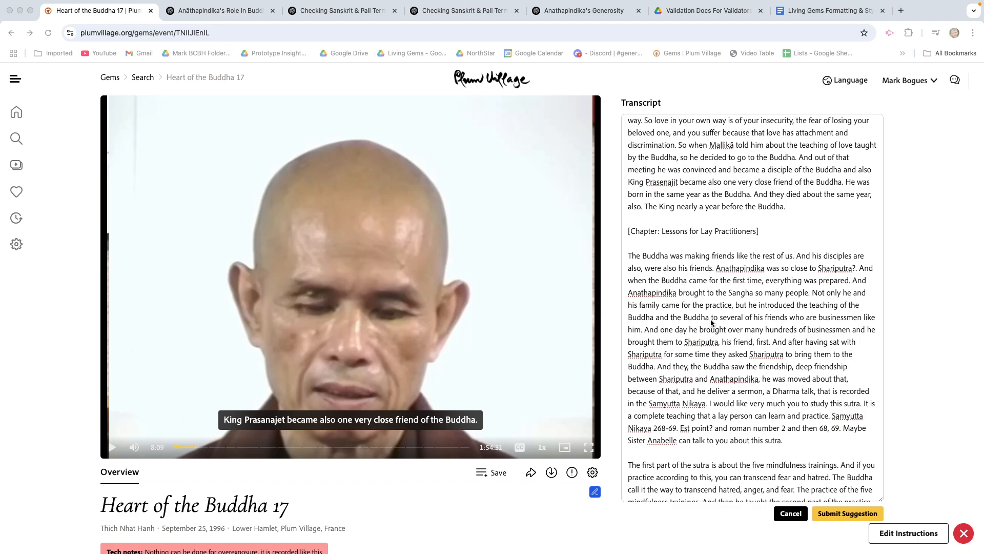
{"action": "scroll", "coordinate": [711, 319], "scroll_direction": "down", "scroll_amount": 2}
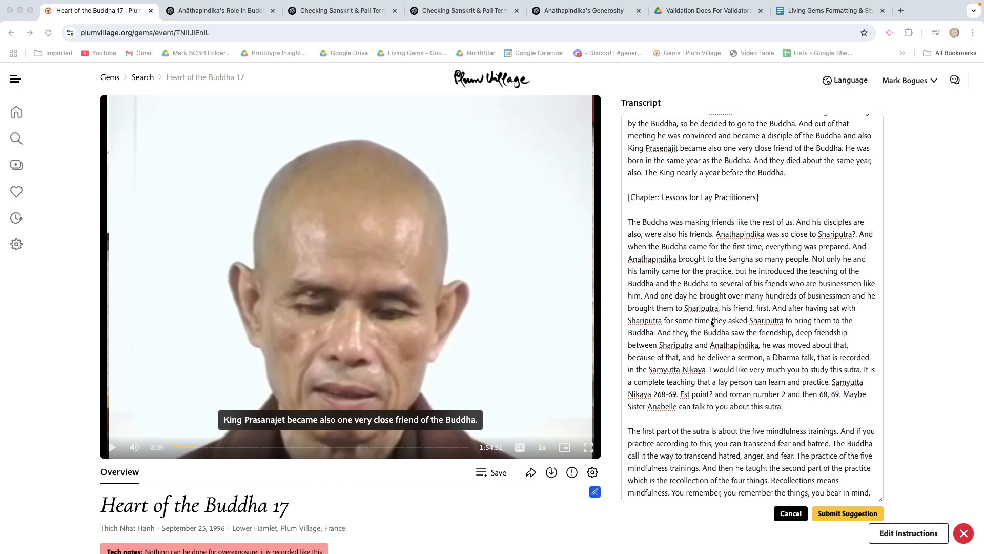
{"action": "key", "text": "super+f"}
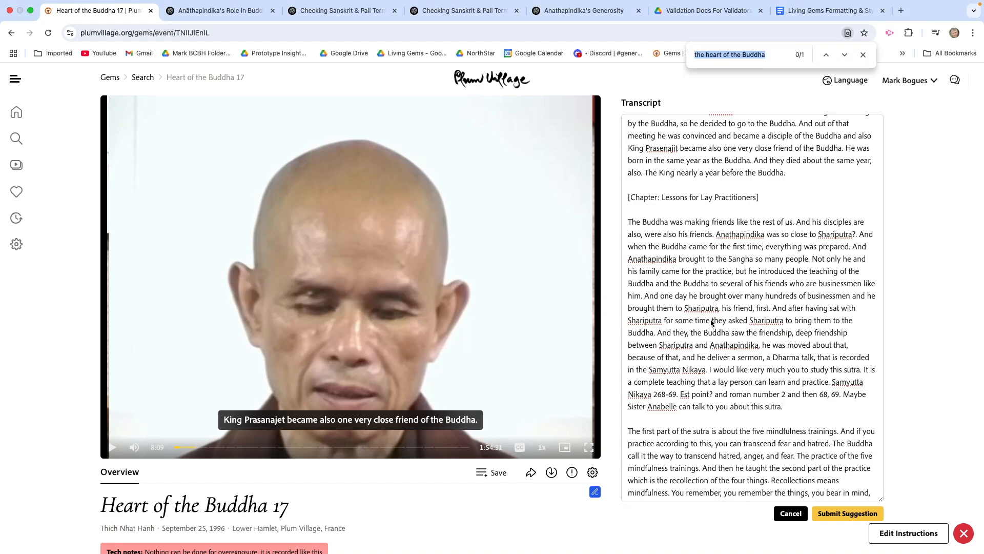
{"action": "type", "text": "Sanskrit"}
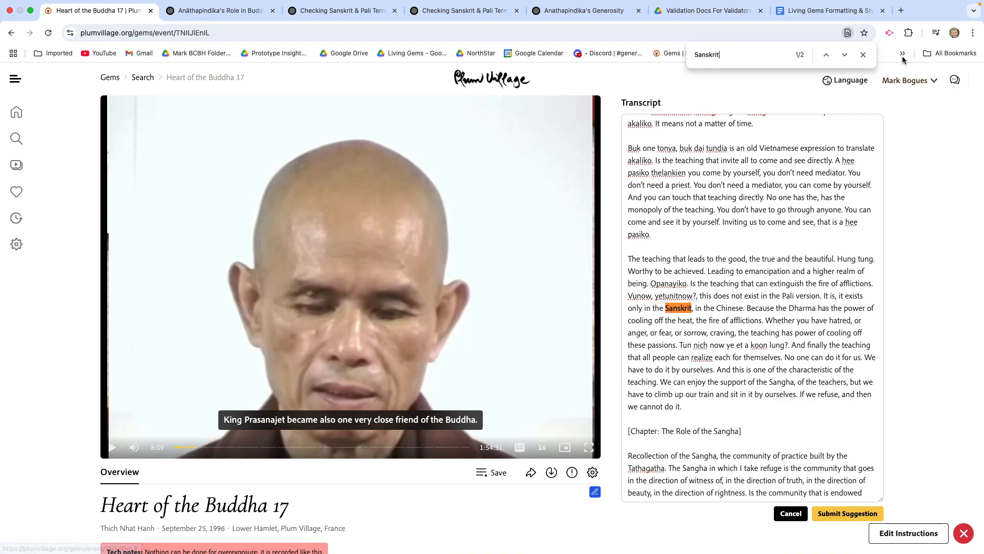
{"action": "left_click", "coordinate": [845, 55]}
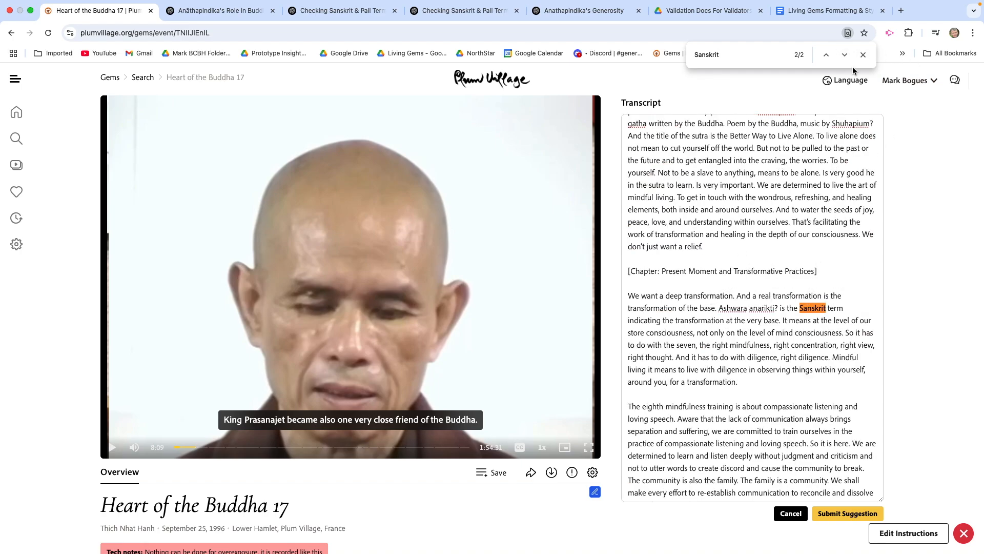
{"action": "left_click", "coordinate": [863, 55]}
Step: Play the video from the "transformation of the base" sentence to hear the term transcribed as Ashwara anarikti, then pause it
{"action": "left_click", "coordinate": [725, 285]}
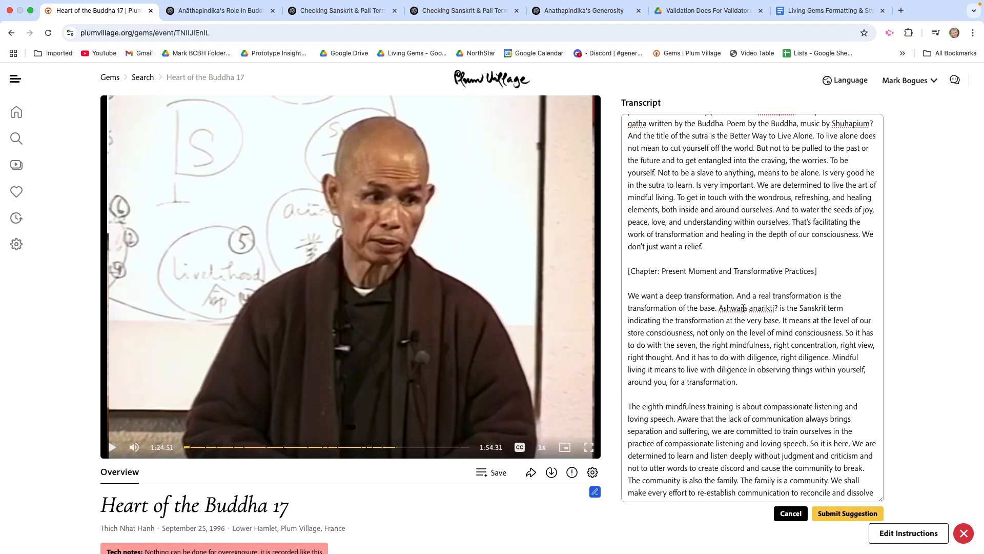
{"action": "left_click", "coordinate": [695, 308]}
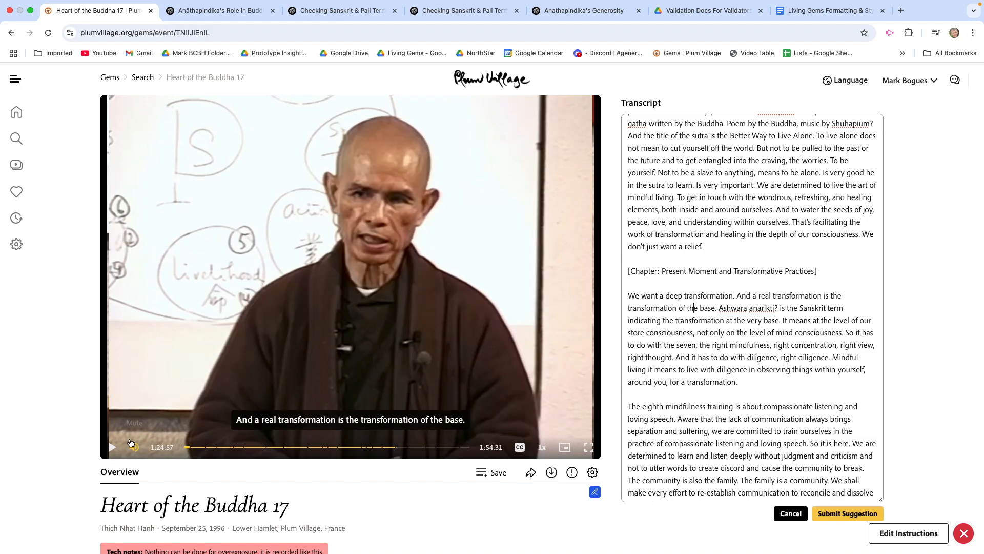
{"action": "left_click", "coordinate": [112, 448]}
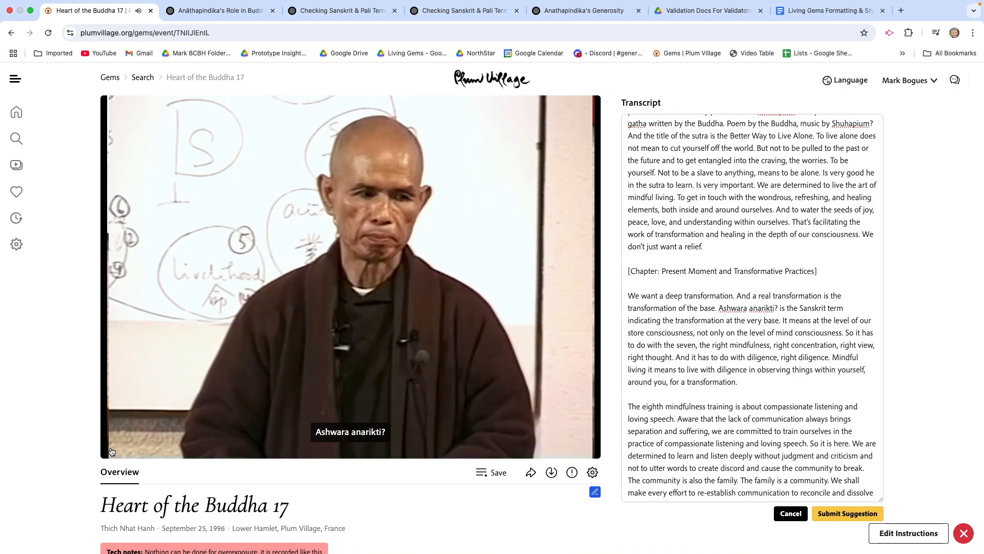
{"action": "left_click", "coordinate": [111, 449]}
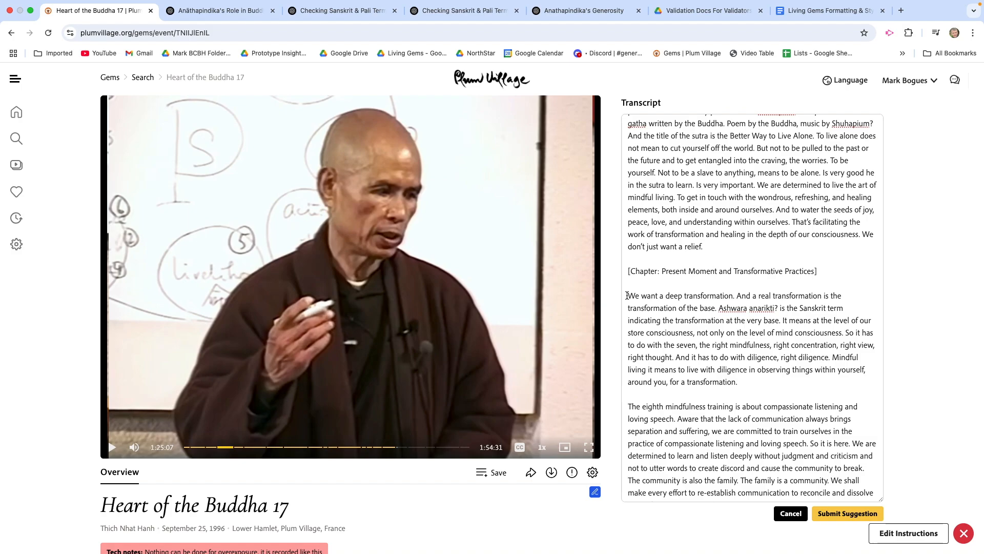
Step: Copy the transcript passage from "We want a deep transformation" through "mind consciousness." and paste it into the ChatGPT message
{"action": "left_click_drag", "start_coordinate": [626, 296], "coordinate": [846, 334]}
{"action": "key", "text": "super+c"}
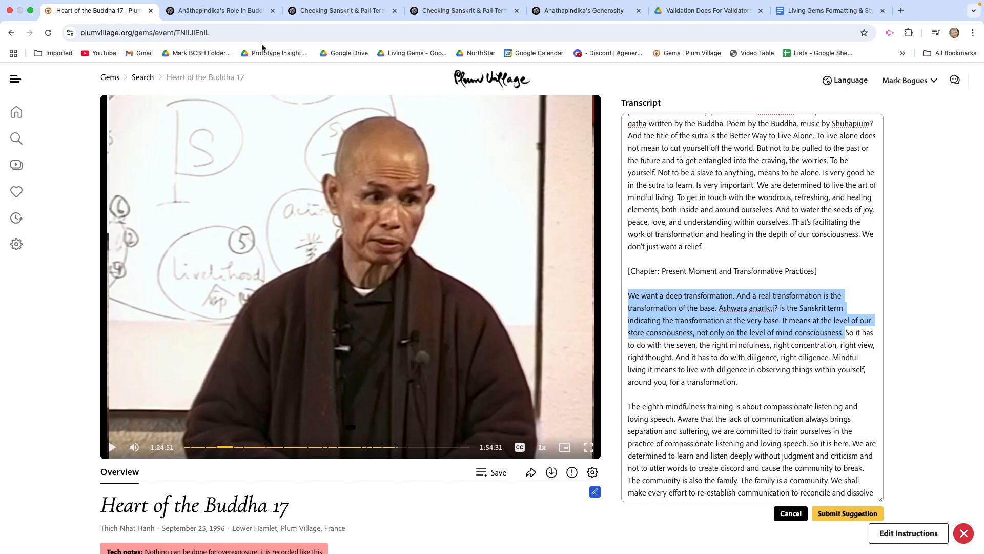
{"action": "left_click", "coordinate": [224, 11]}
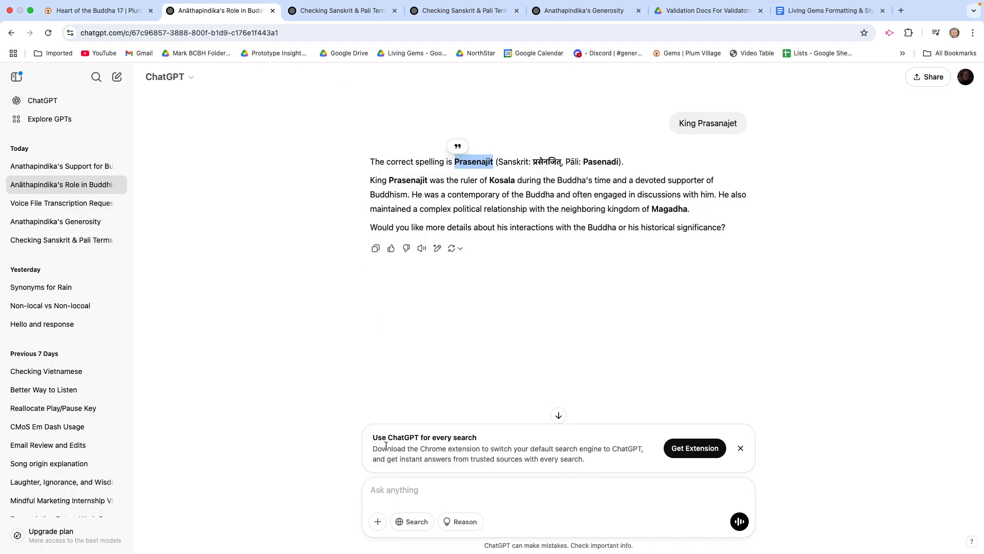
{"action": "left_click", "coordinate": [378, 487]}
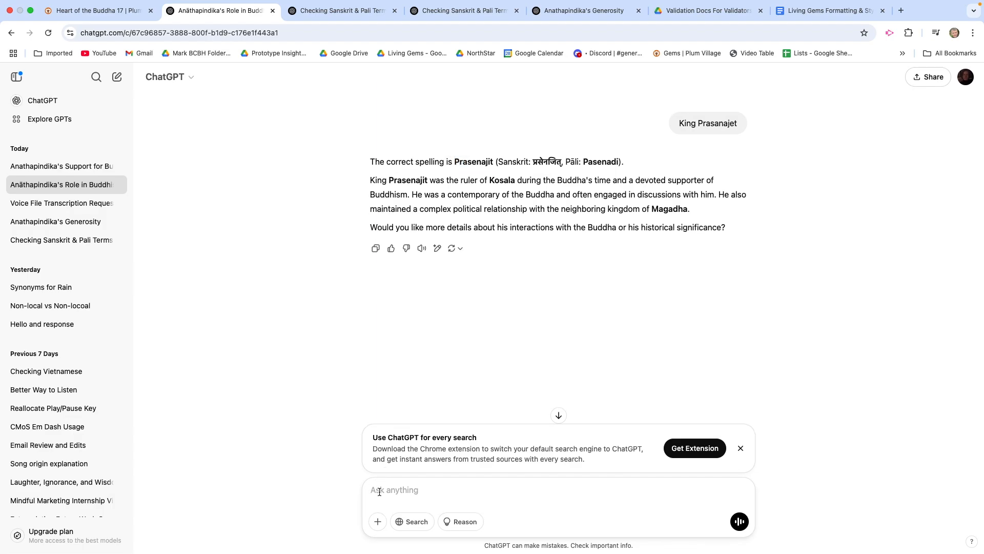
{"action": "key", "text": "super+v"}
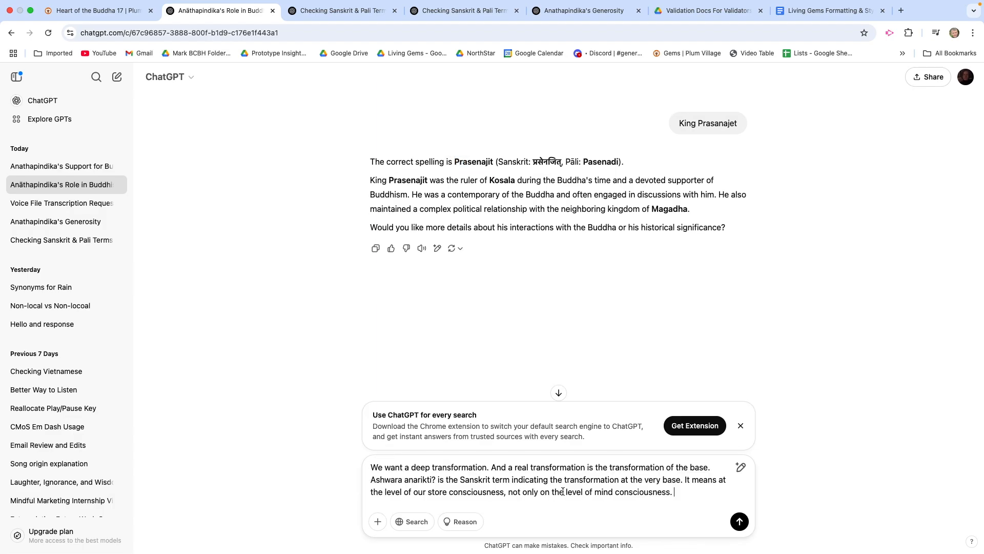
Step: Below the passage, ask "What would be the correct spelling of the folowing term in the text above: Ashwara anarikti?" and send the message
{"action": "key", "text": "shift+Return"}
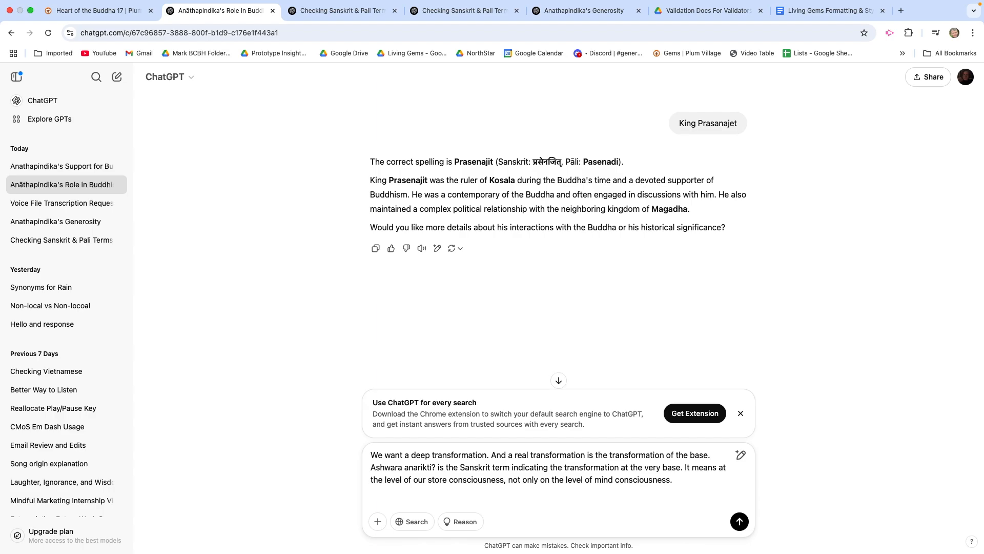
{"action": "type", "text": "What would be the correct spelling of the folowing term in the te"}
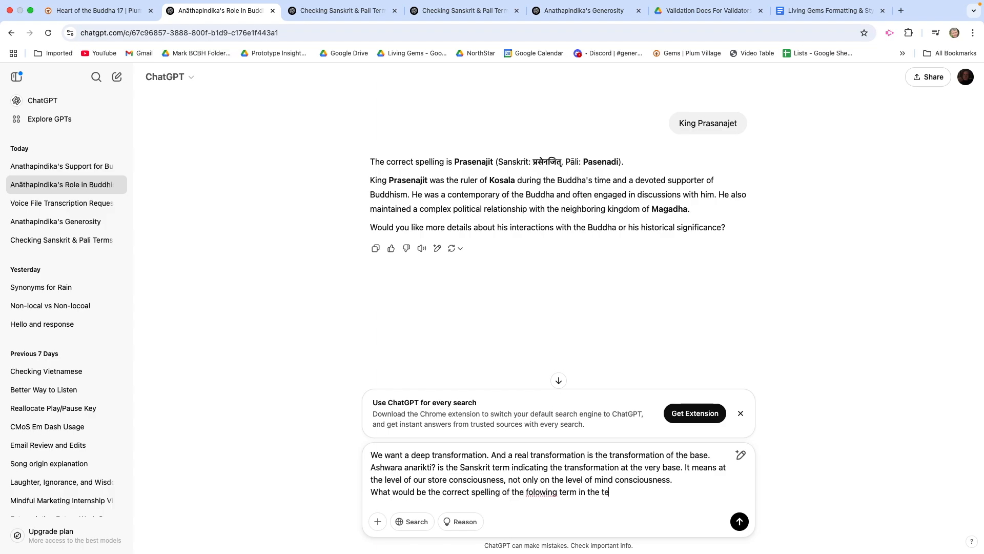
{"action": "type", "text": "xt above:"}
{"action": "key", "text": "shift+Return"}
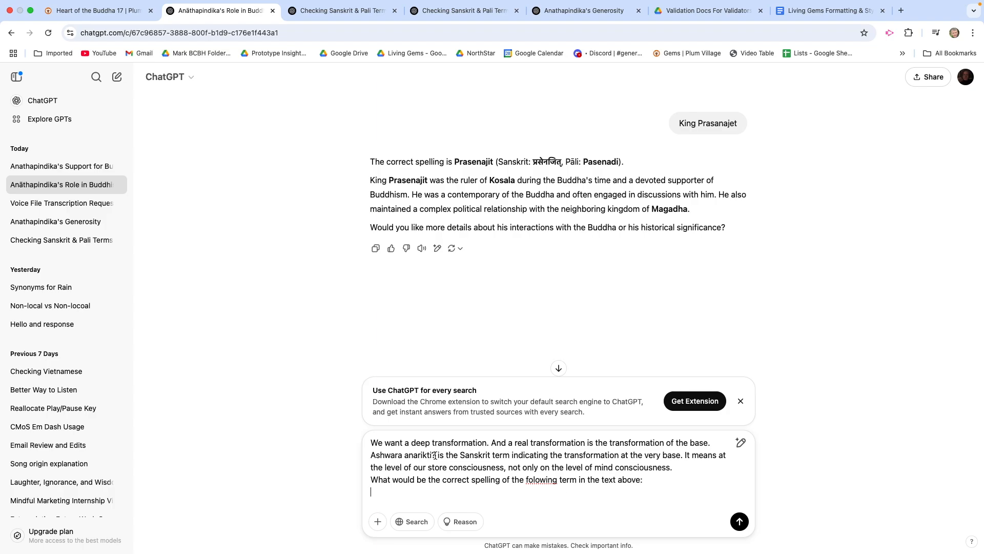
{"action": "left_click_drag", "start_coordinate": [437, 456], "coordinate": [369, 456]}
{"action": "key", "text": "cmd+c"}
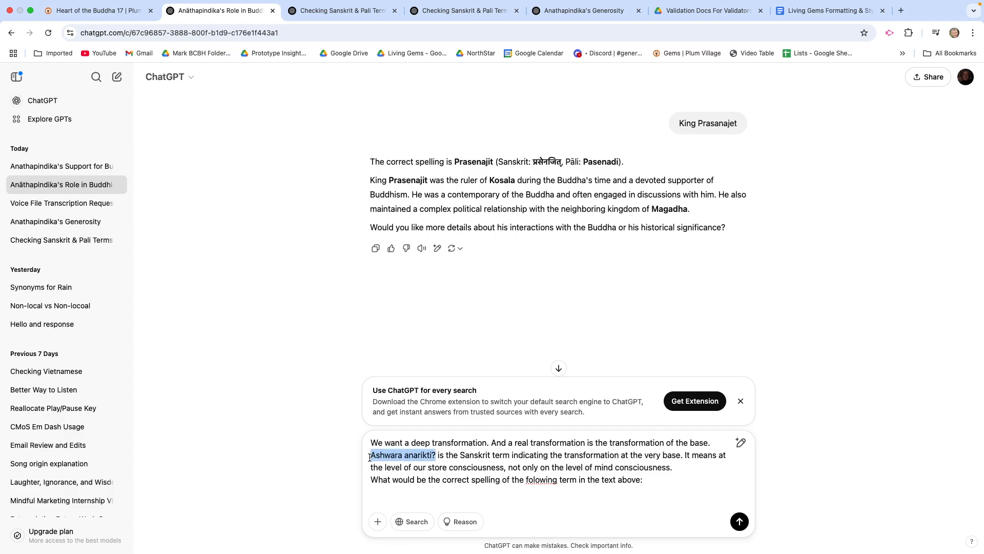
{"action": "left_click", "coordinate": [659, 485]}
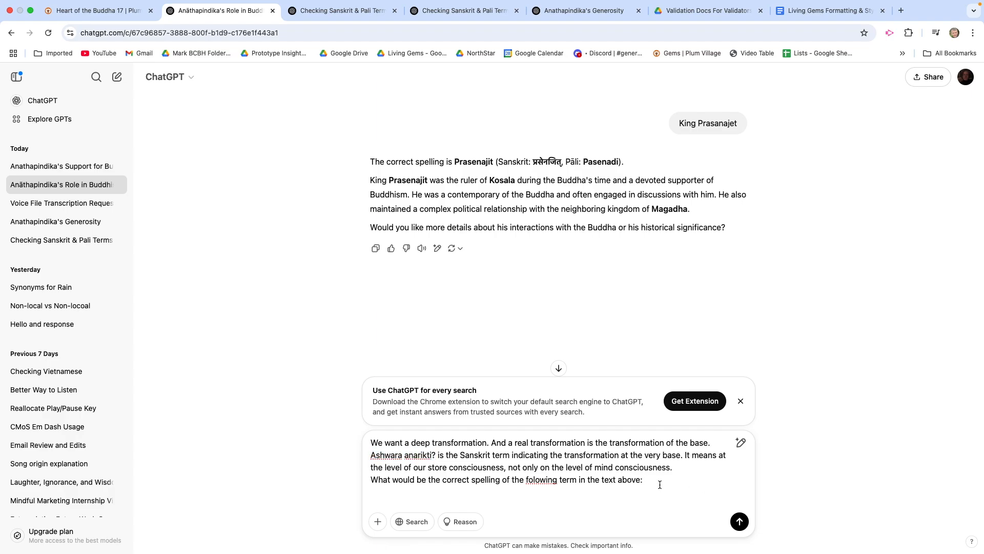
{"action": "key", "text": "cmd+v"}
{"action": "key", "text": "Return"}
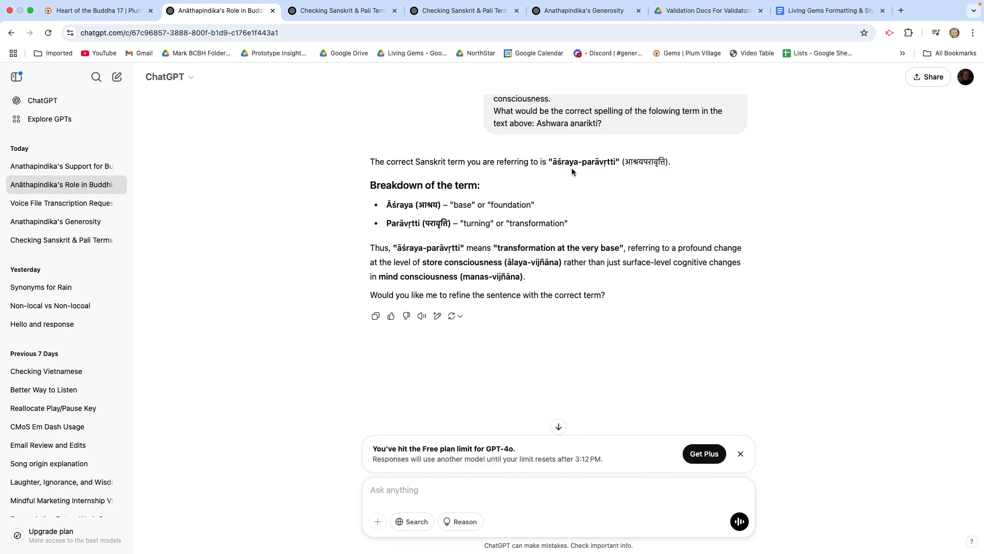
Step: Copy āśraya-parāvṛtti from ChatGPT's reply and replace "Ashwara anarikti?" with it in the Plum Village transcript
{"action": "left_click_drag", "start_coordinate": [551, 161], "coordinate": [615, 165]}
{"action": "left_click", "coordinate": [98, 23]}
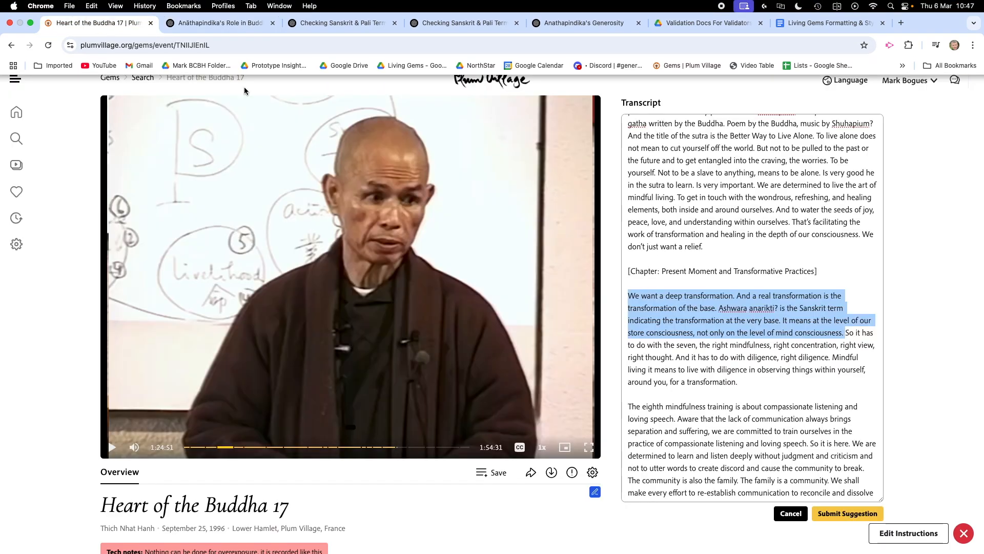
{"action": "left_click", "coordinate": [719, 324]}
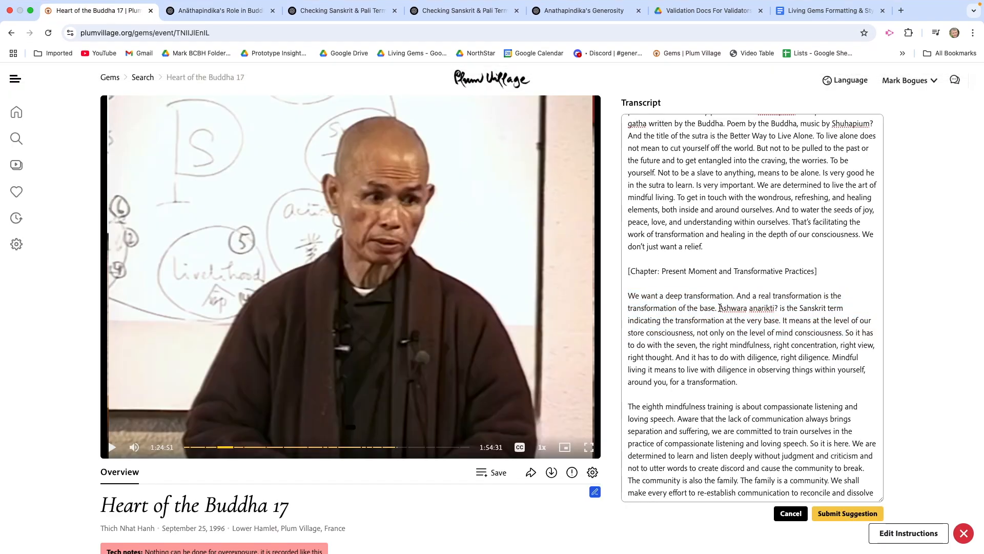
{"action": "left_click_drag", "start_coordinate": [719, 308], "coordinate": [776, 310]}
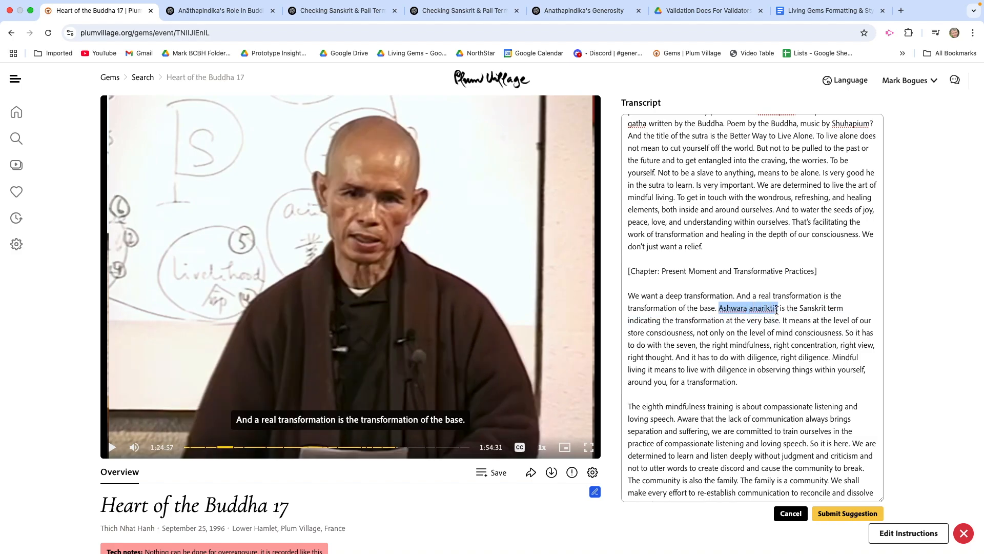
{"action": "type", "text": "āśraya-parāvṛtti"}
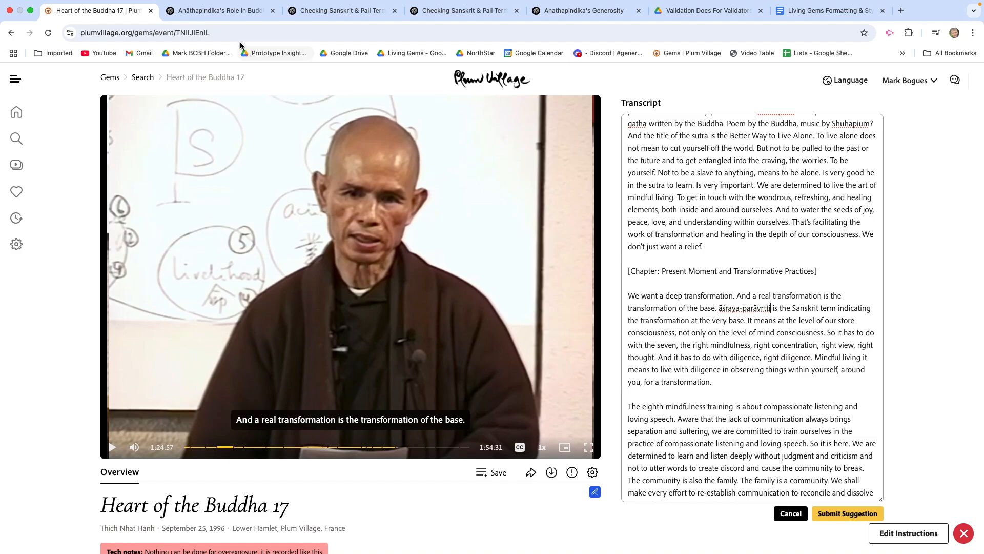
Step: Copy the capital Ā from ChatGPT's breakdown, replace the lowercase initial of āśraya-parāvṛtti in the transcript with it, and retype the term's hyphen
{"action": "left_click", "coordinate": [216, 11]}
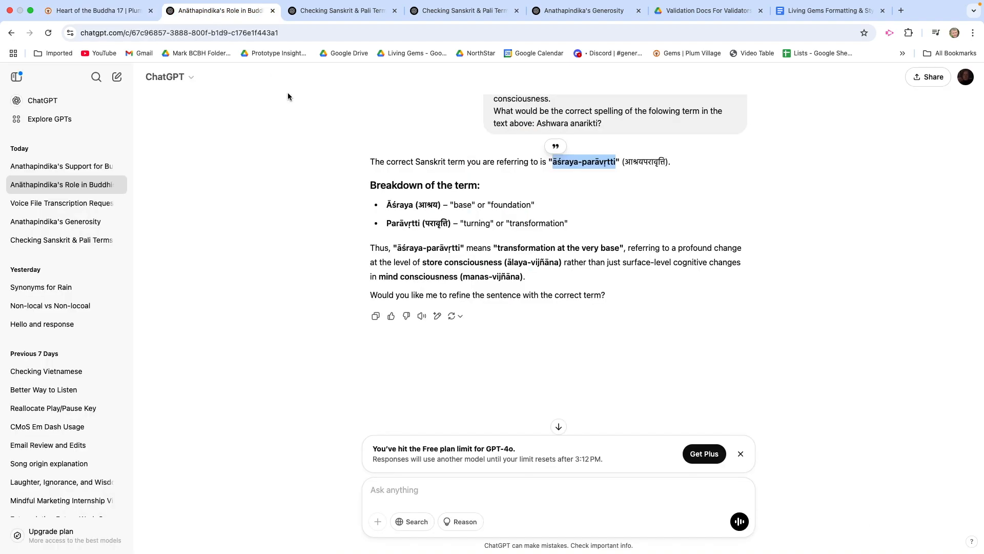
{"action": "left_click_drag", "start_coordinate": [393, 204], "coordinate": [387, 204]}
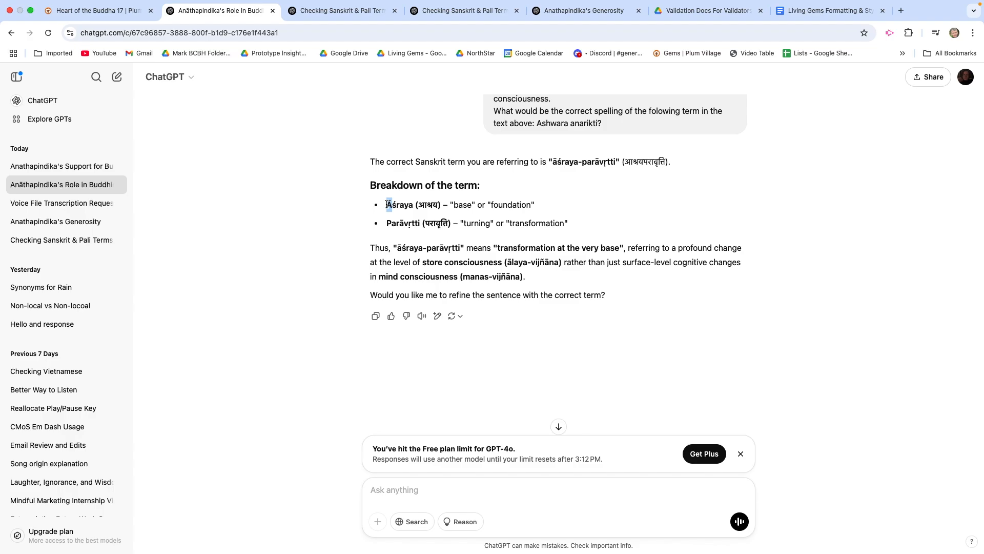
{"action": "left_click", "coordinate": [416, 214]}
{"action": "left_click_drag", "start_coordinate": [393, 204], "coordinate": [387, 205]}
{"action": "left_click", "coordinate": [97, 23]}
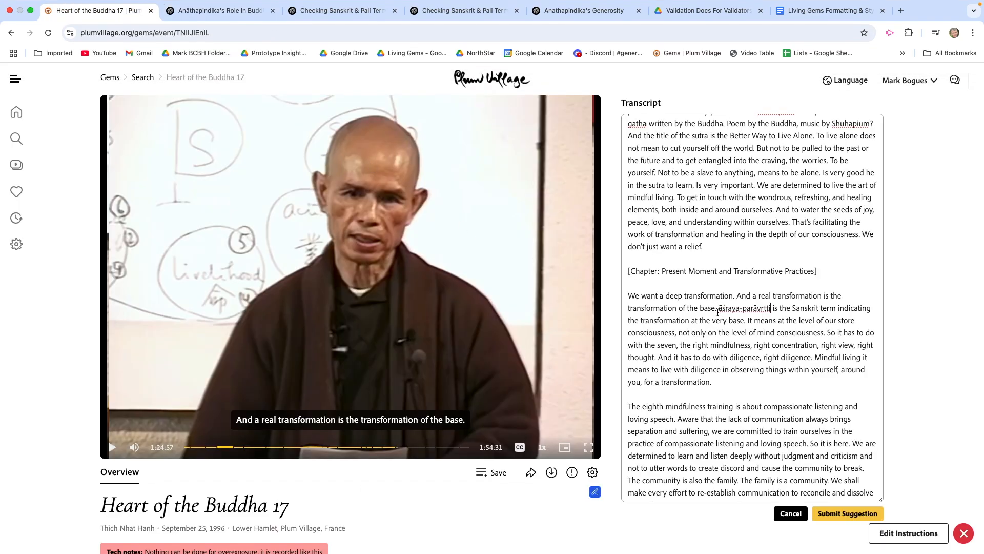
{"action": "left_click_drag", "start_coordinate": [723, 309], "coordinate": [719, 310]}
{"action": "type", "text": "Ā"}
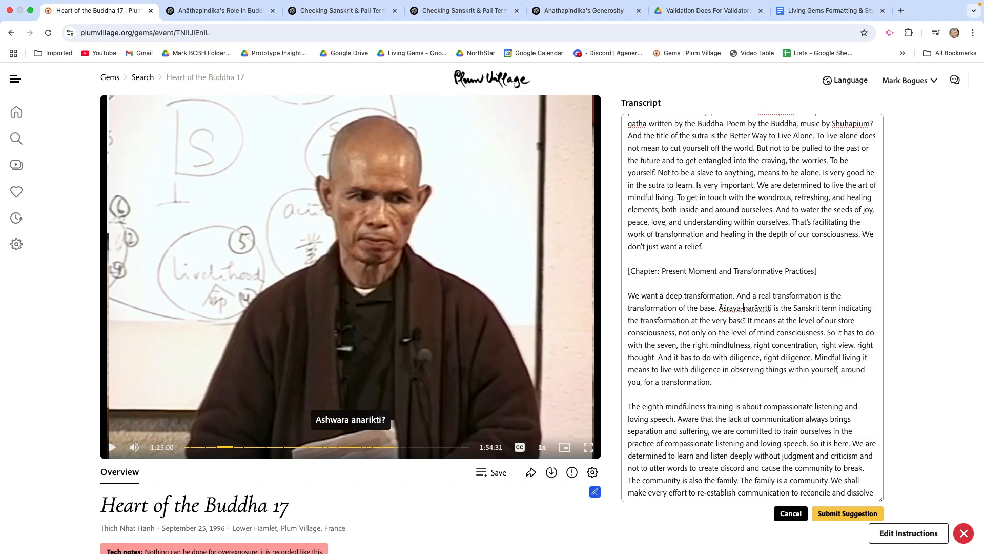
{"action": "key", "text": "BackSpace"}
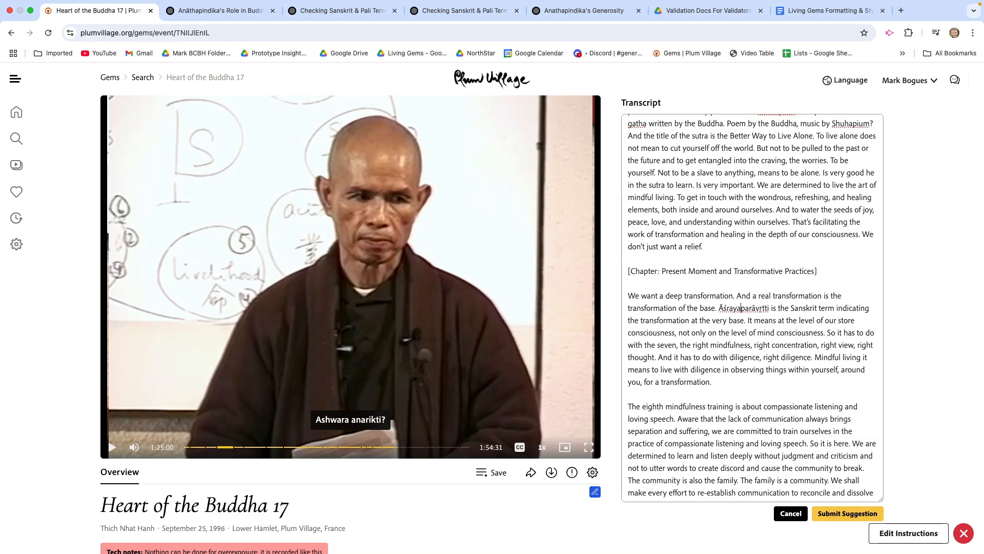
{"action": "type", "text": "-"}
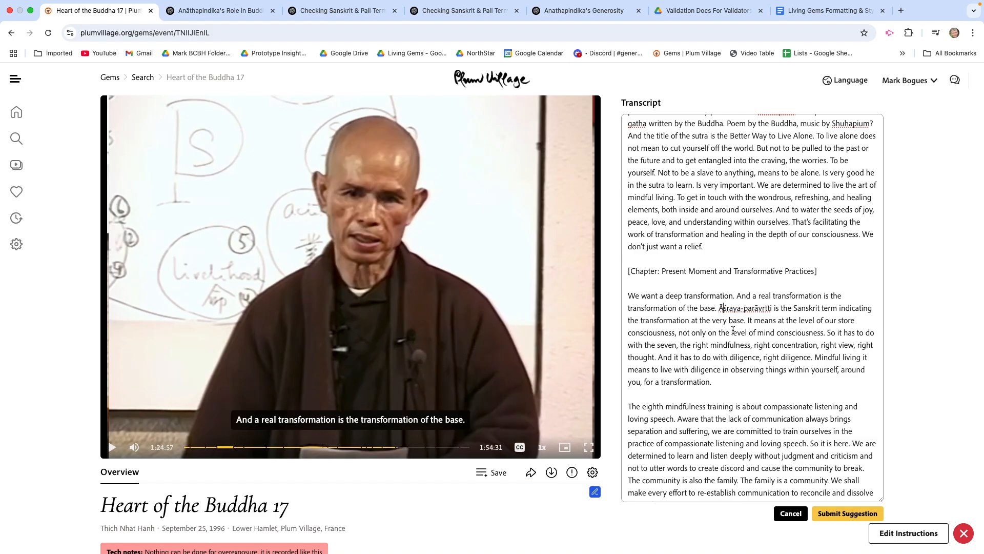